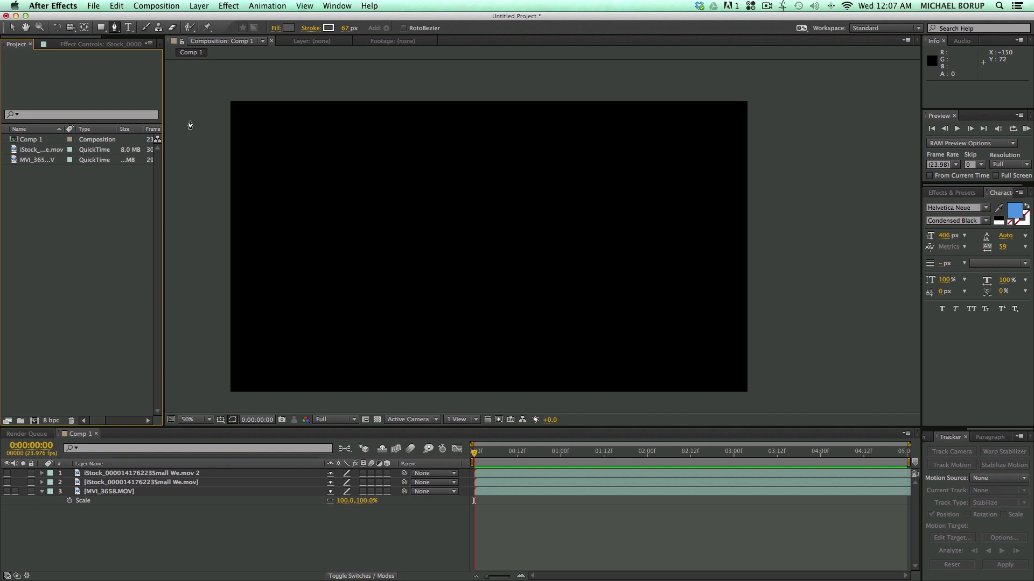
Step: Turn on visibility for both gym stock-clip layers and select the top one
click(503, 515)
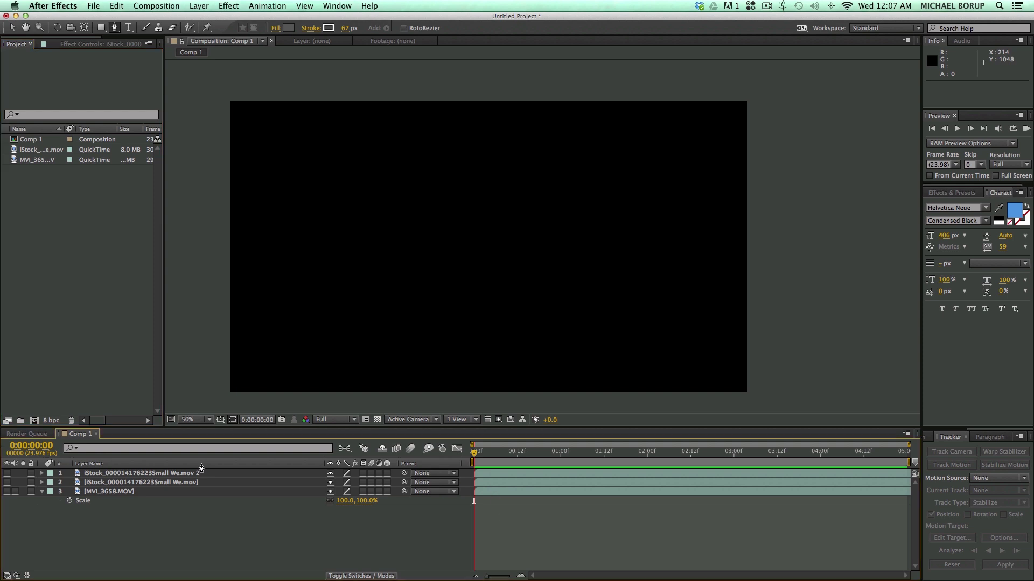
click(136, 482)
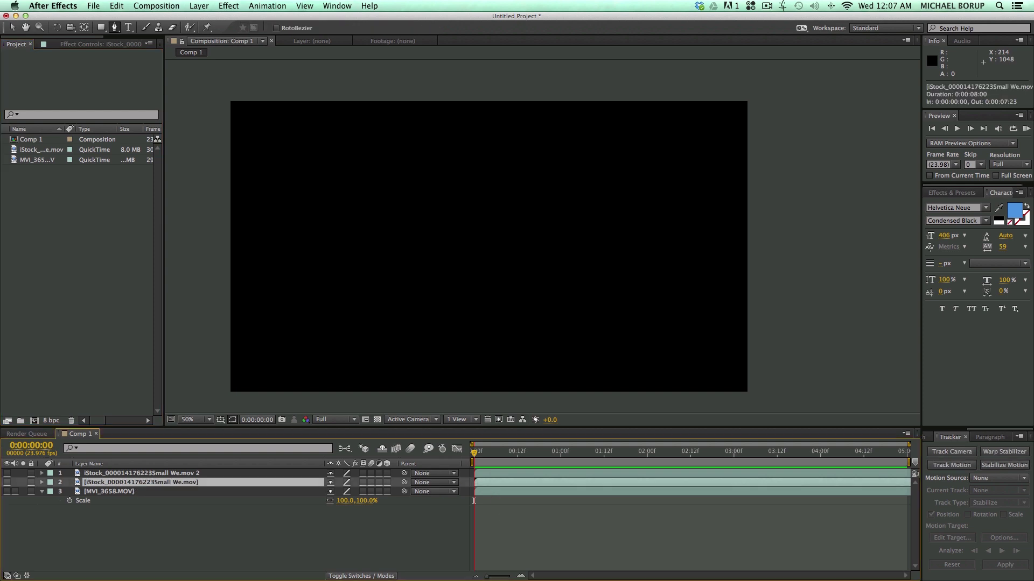
drag(7, 482, 6, 476)
click(105, 531)
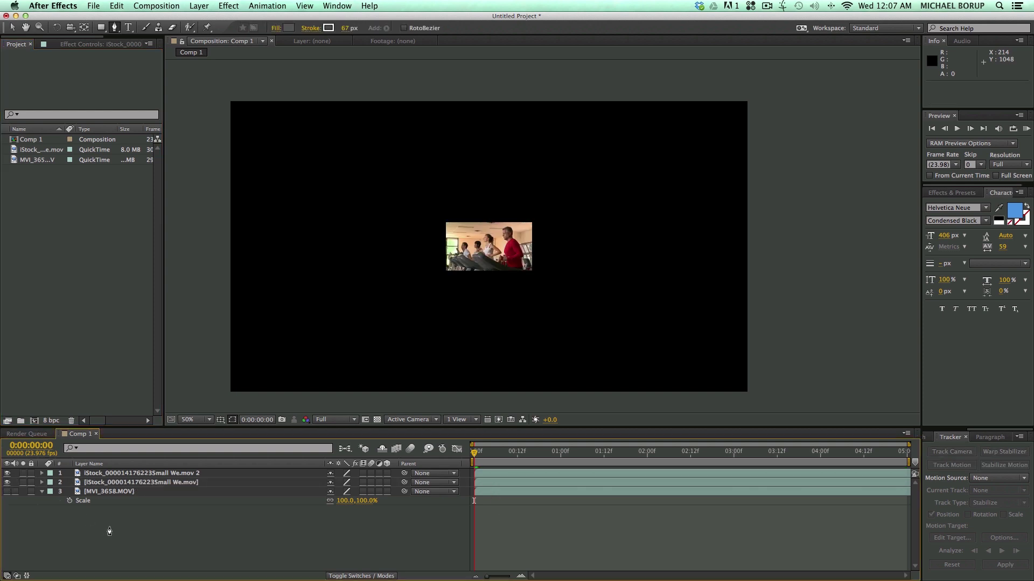
click(140, 473)
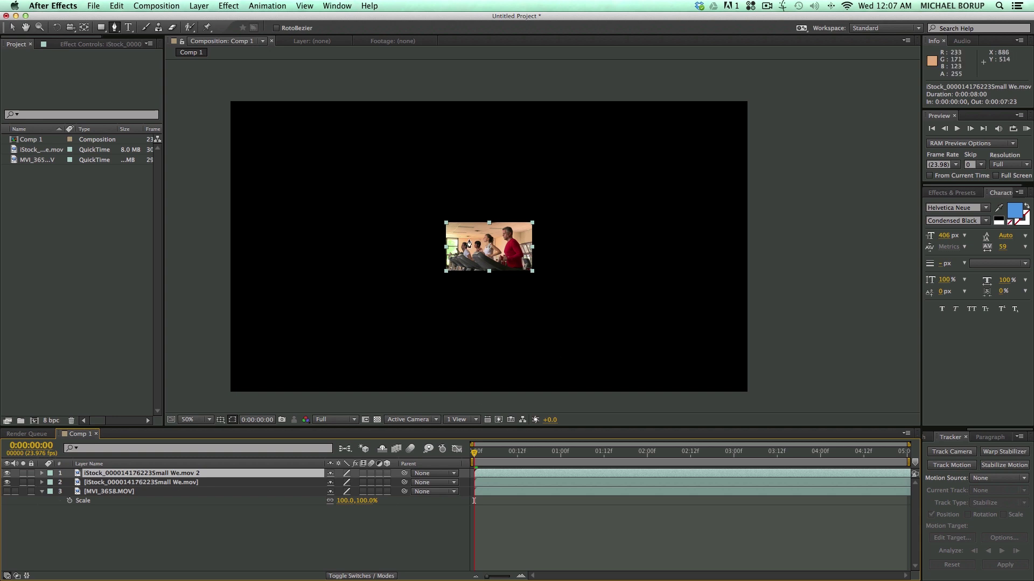
Step: Check in the Project panel that the clip is 320×180 against the 1920×1080 comp
scroll(120, 198, right, 5)
scroll(120, 199, right, 5)
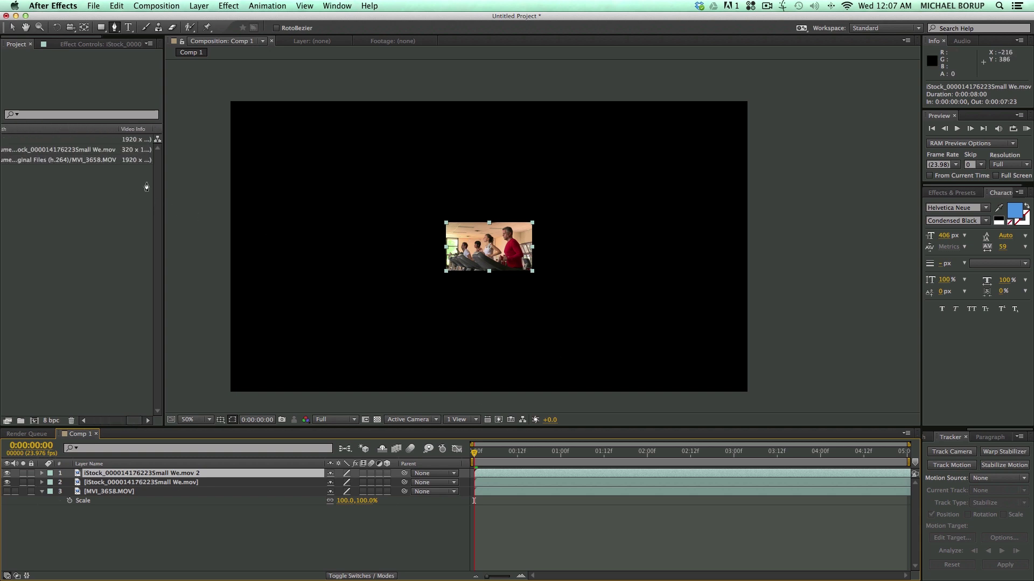
drag(163, 186, 221, 186)
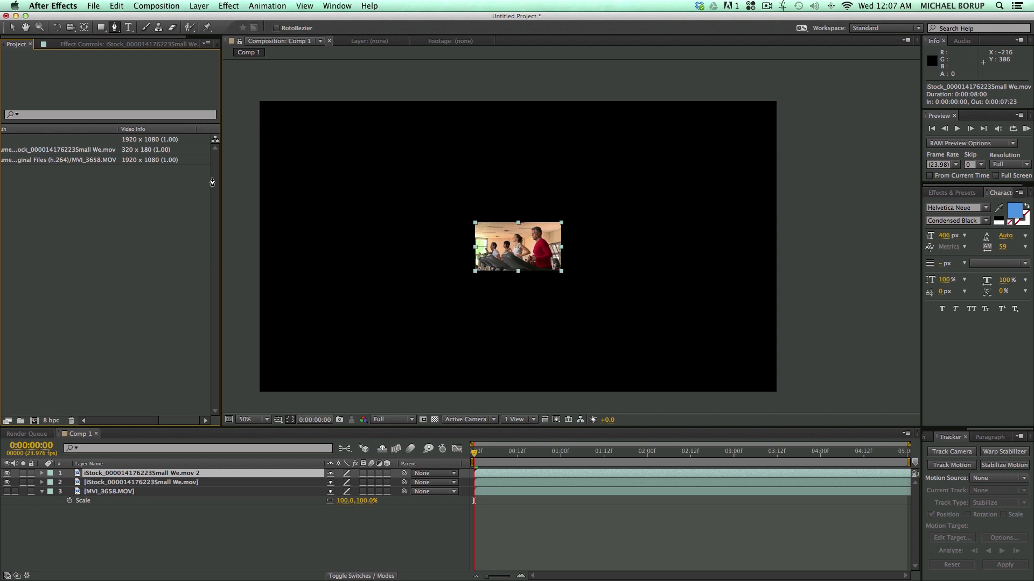
drag(221, 182, 173, 183)
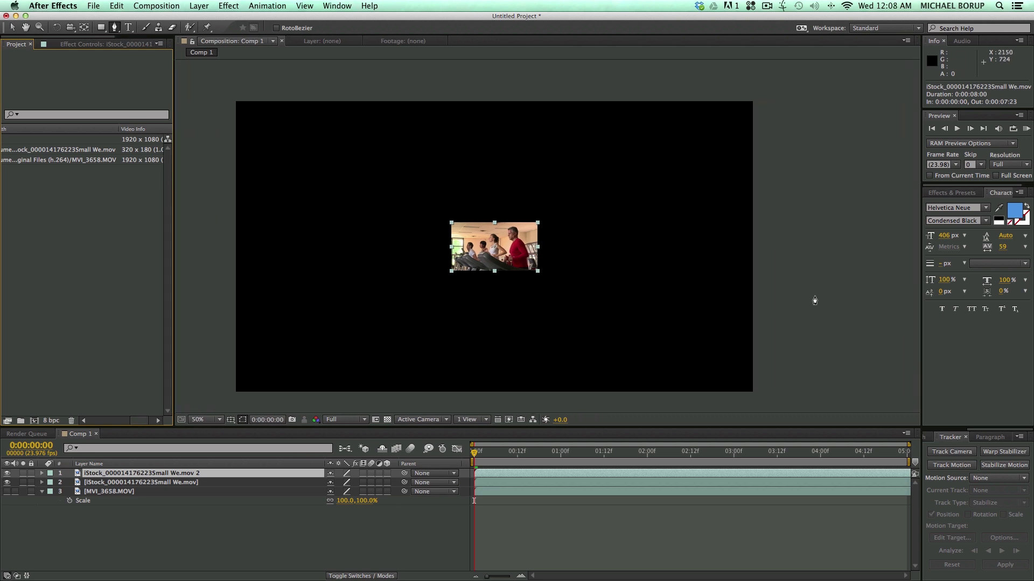
click(505, 524)
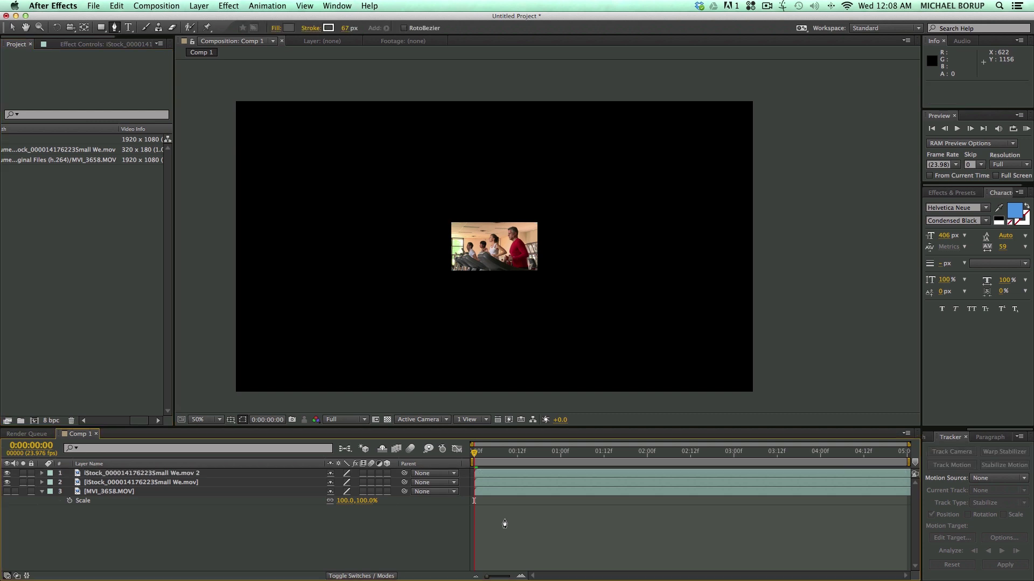
click(124, 474)
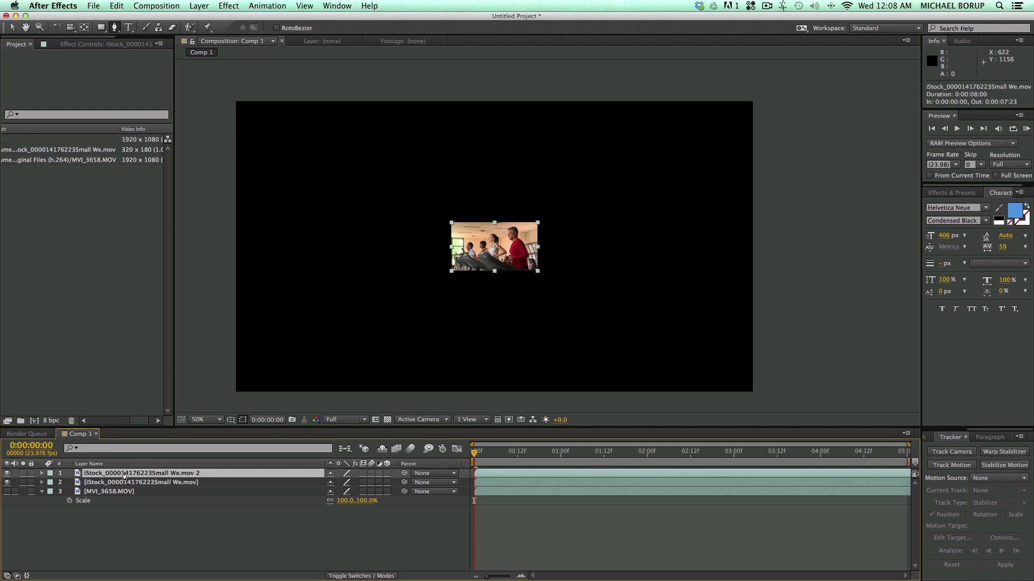
Step: Scale the top gym clip layer to 600% so it fills the 1920×1080 frame
key(s)
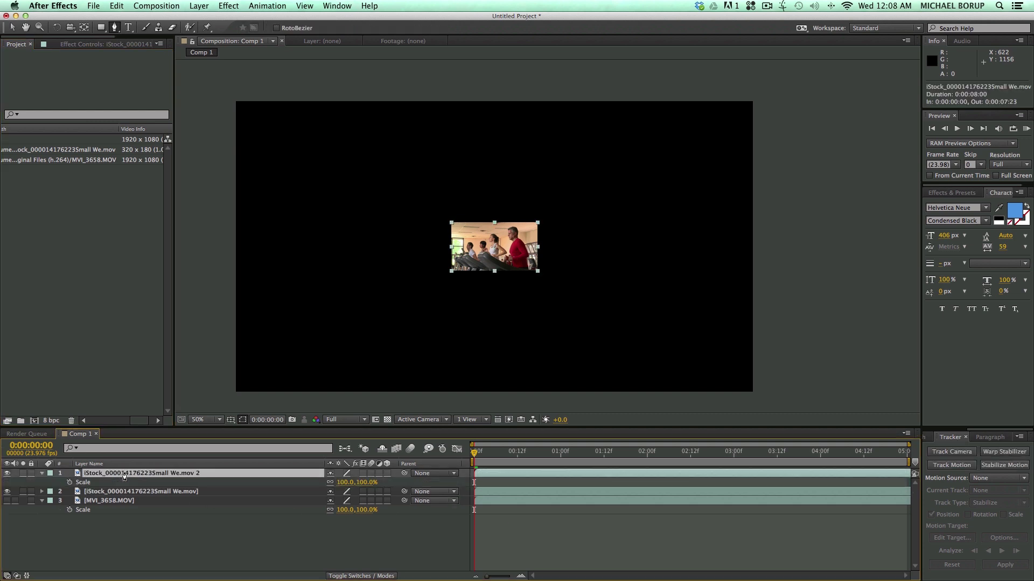
click(339, 484)
text(600)
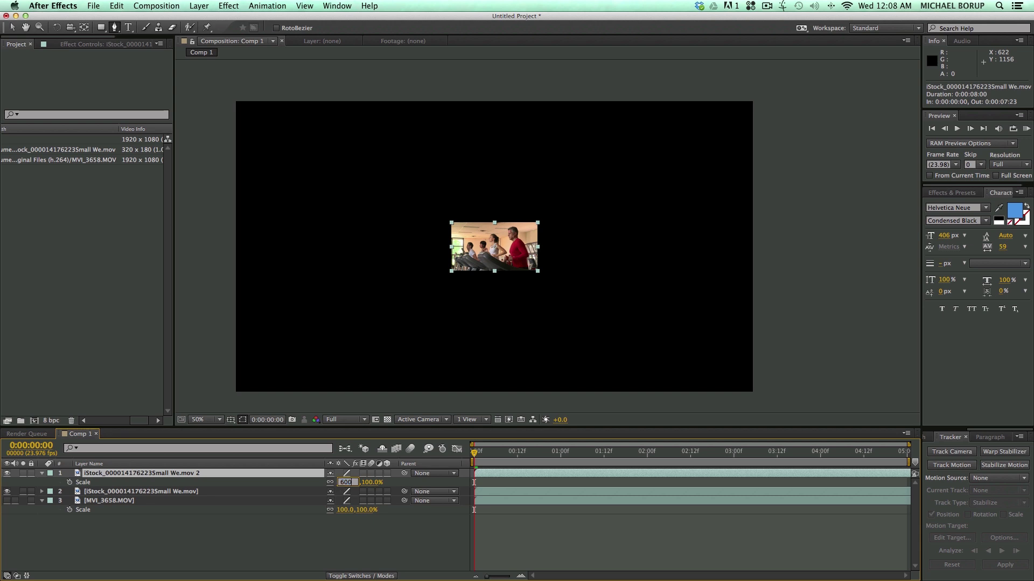
key(Return)
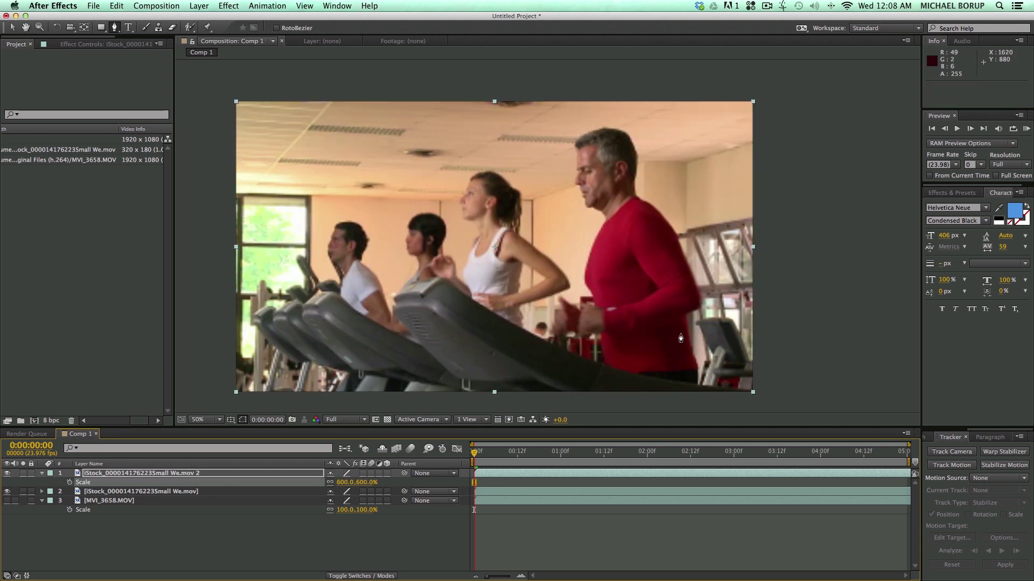
click(11, 27)
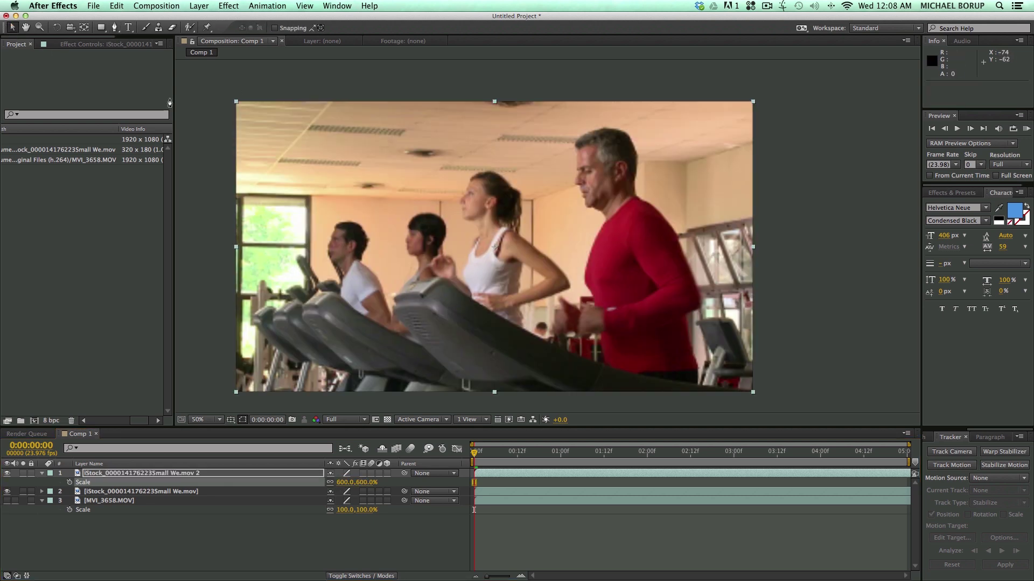
click(186, 113)
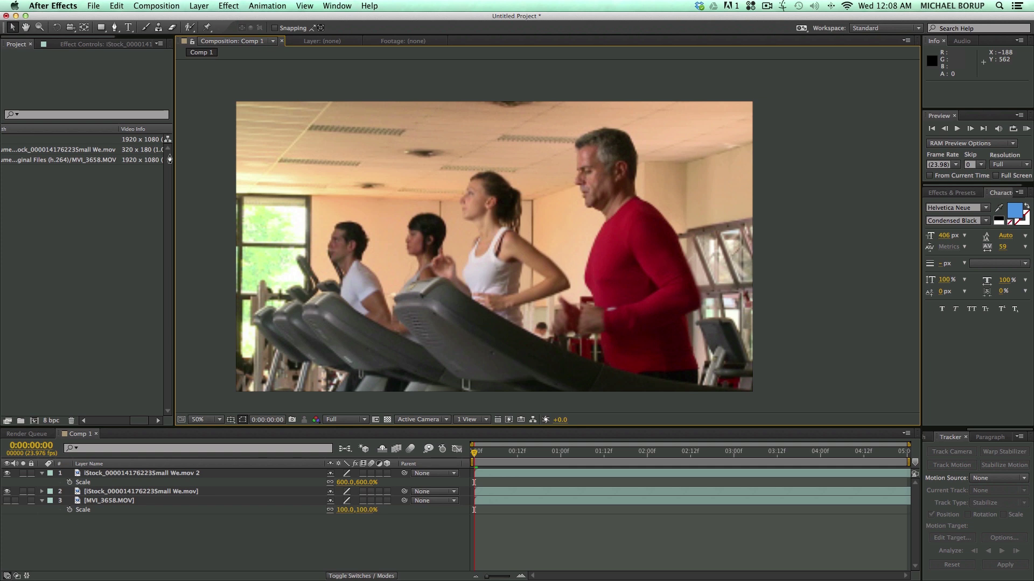
click(108, 474)
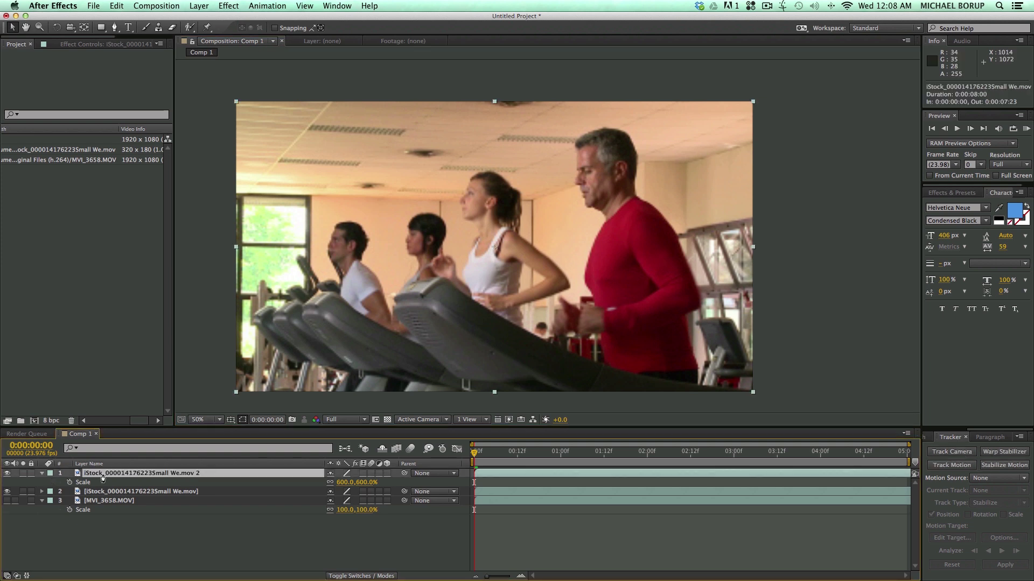
Step: Hide the top layer and apply Distort > Detail-preserving Upscale to the second gym clip
click(7, 474)
click(108, 492)
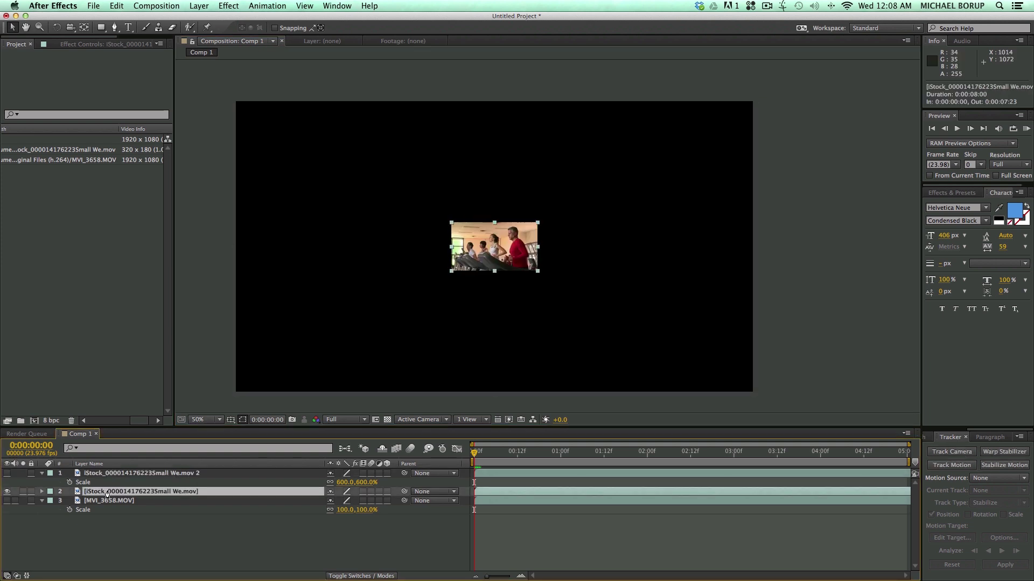
click(228, 6)
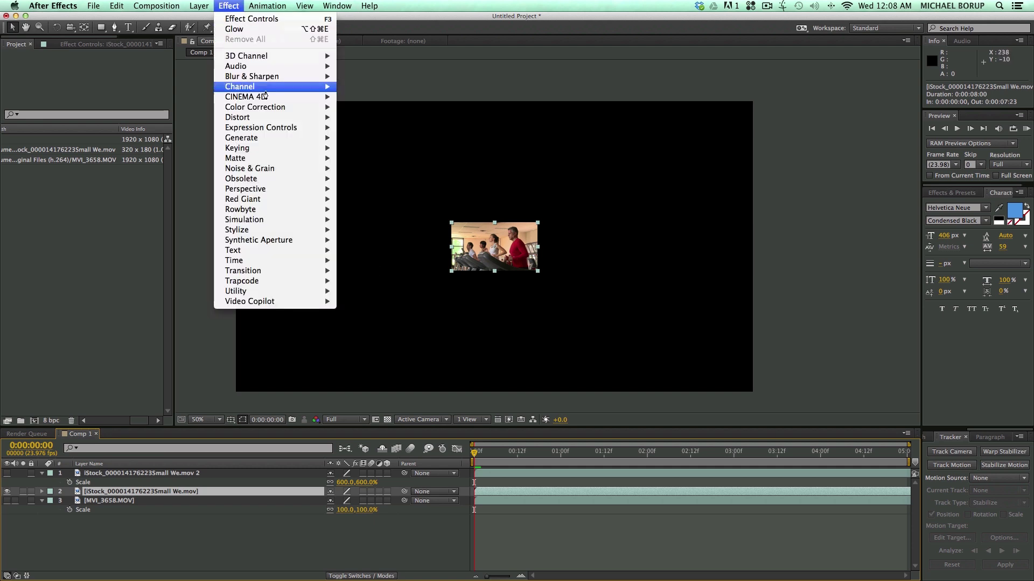
mouse_move(270, 118)
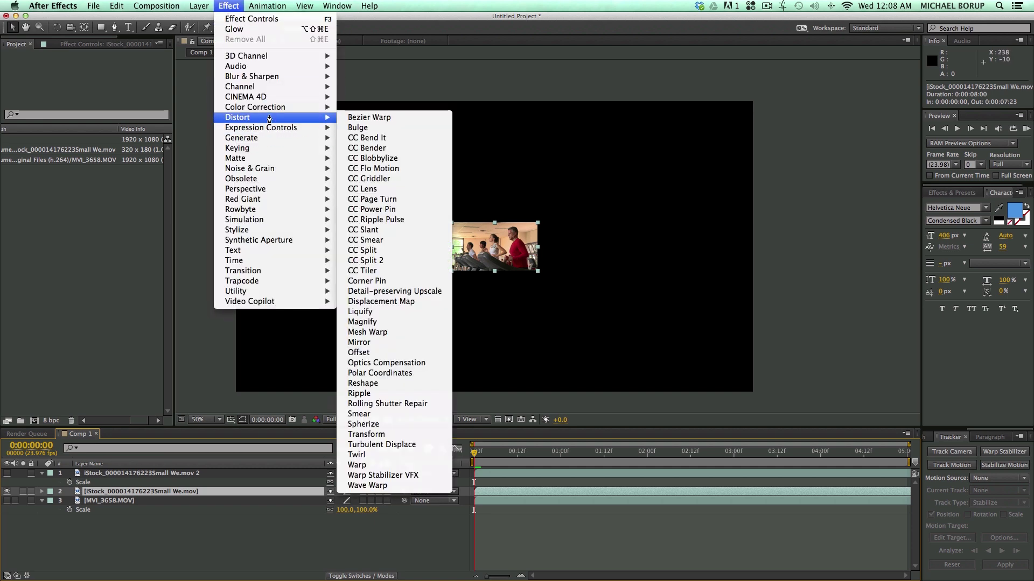
click(388, 294)
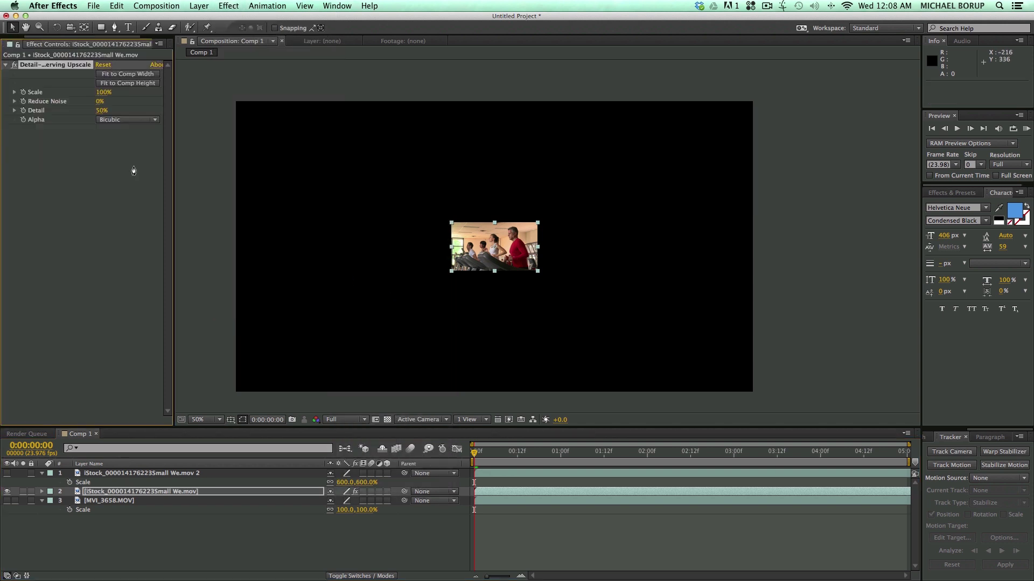
Step: Set the upscale's Scale to 600%, then toggle the top layer to compare renders
click(100, 93)
text(600)
key(Return)
click(814, 224)
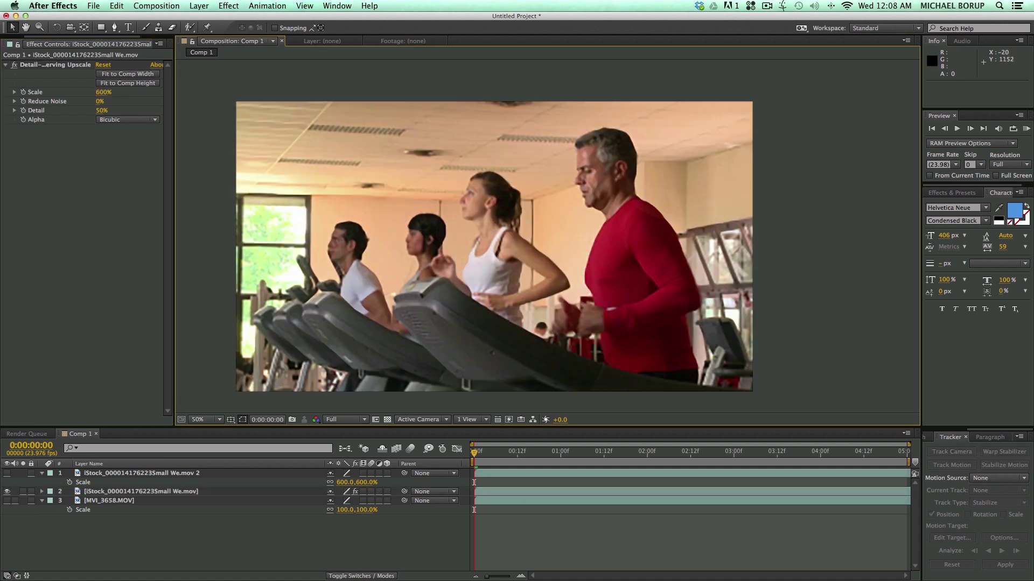
click(7, 474)
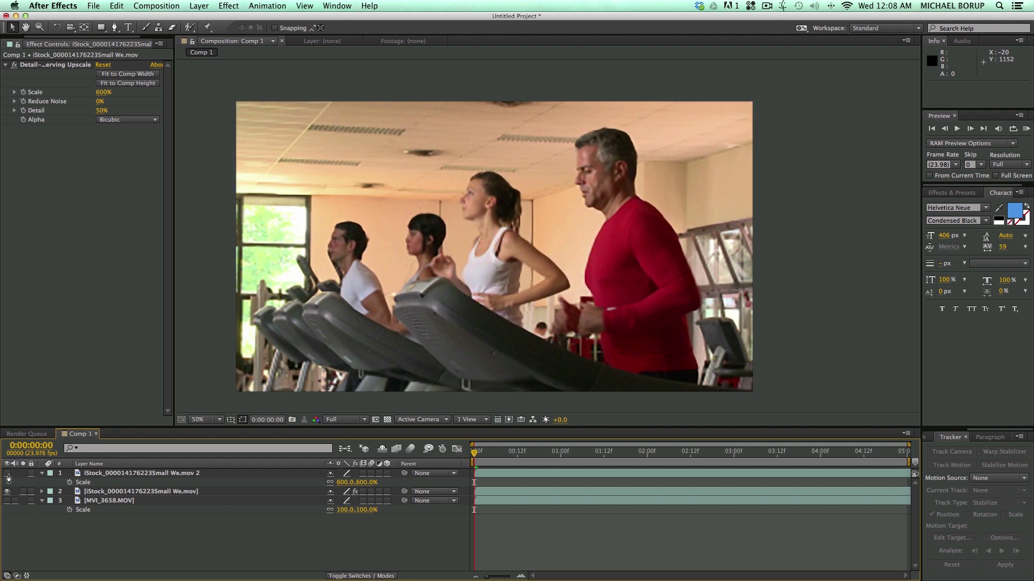
click(8, 475)
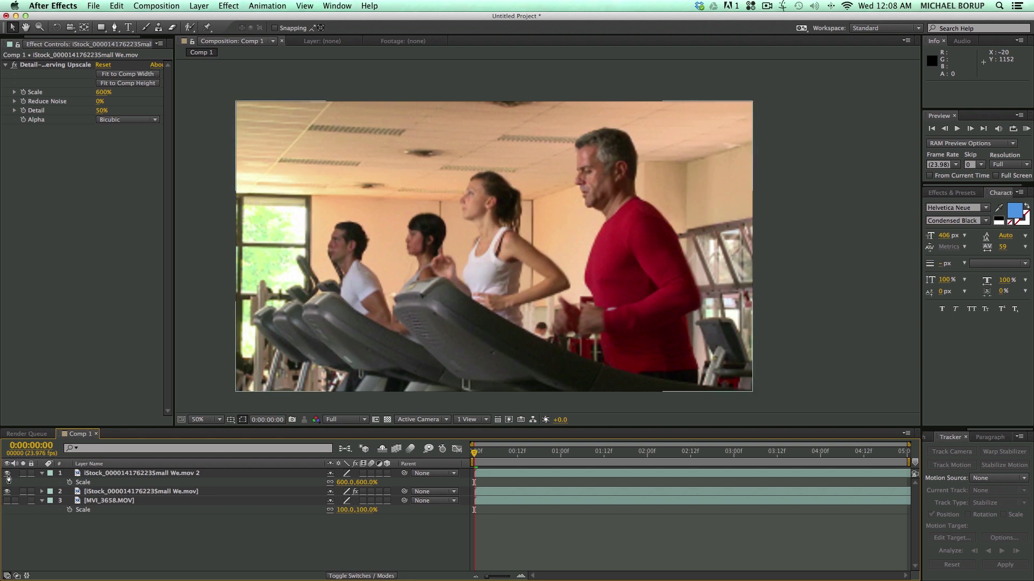
click(8, 475)
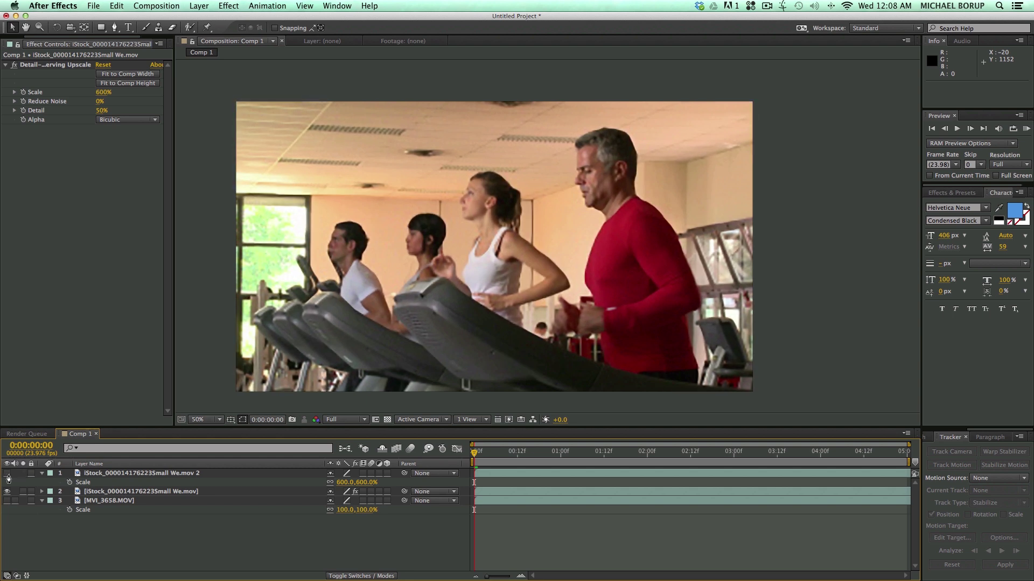
Step: View at 100%, pan to the runners' faces, and flip the top layer to compare detail
click(8, 476)
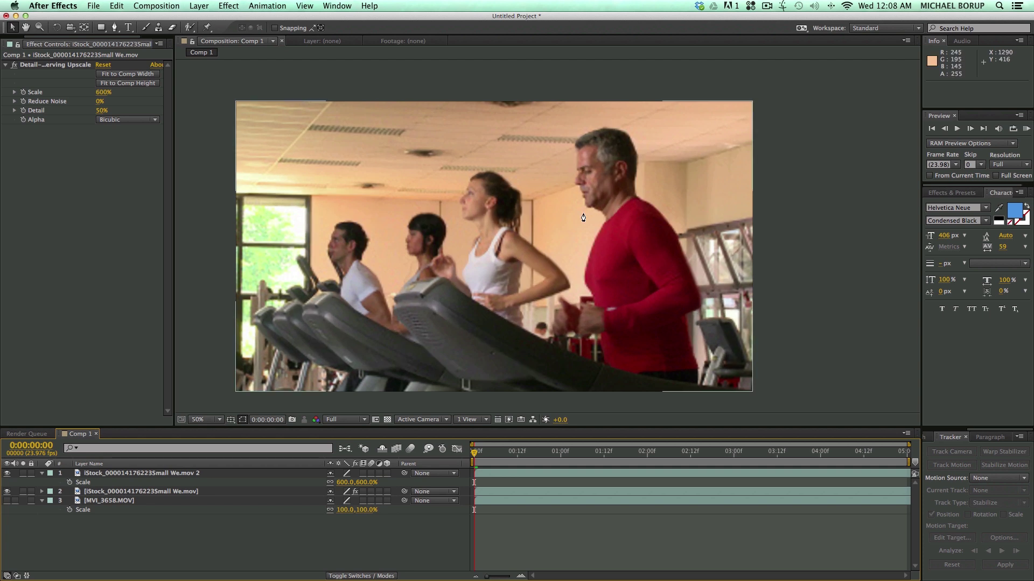
key(period)
key(h)
drag(608, 196, 512, 253)
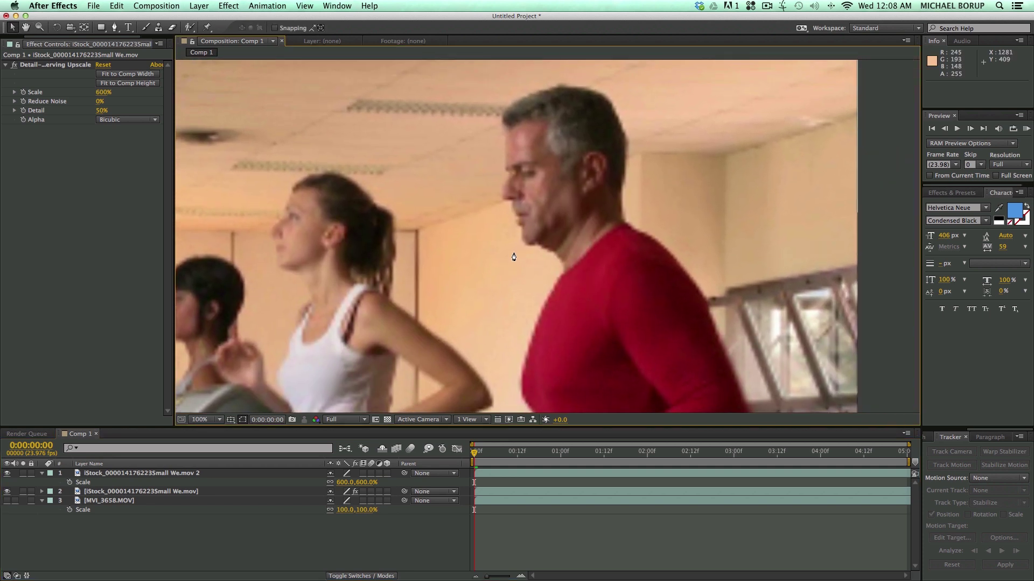
key(v)
click(7, 475)
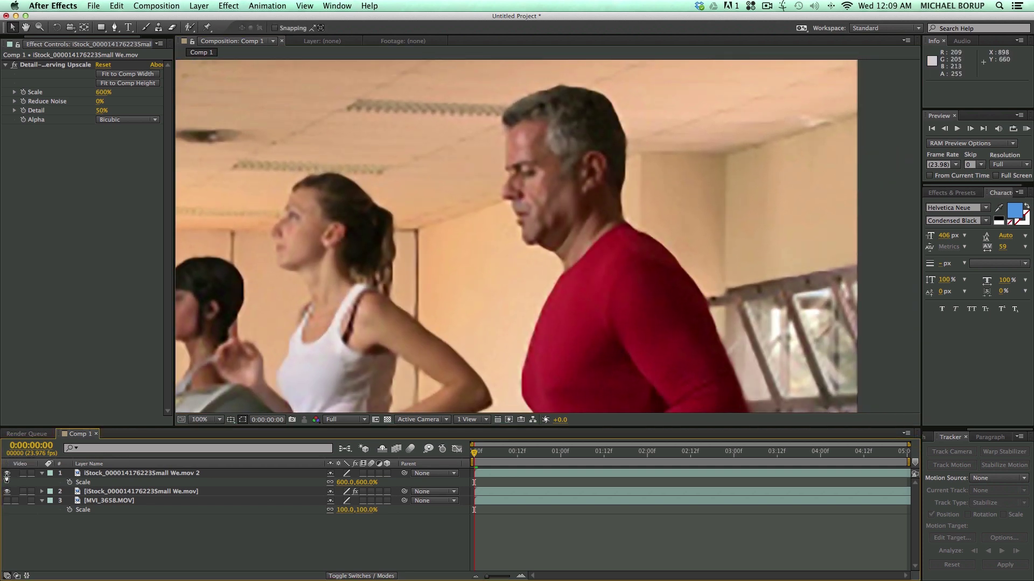
click(7, 475)
click(7, 475)
click(6, 475)
Step: Compare upscaled edges again, finishing with layer 1 hidden to show the Detail-preserving Upscale version
scroll(567, 298, up, 4)
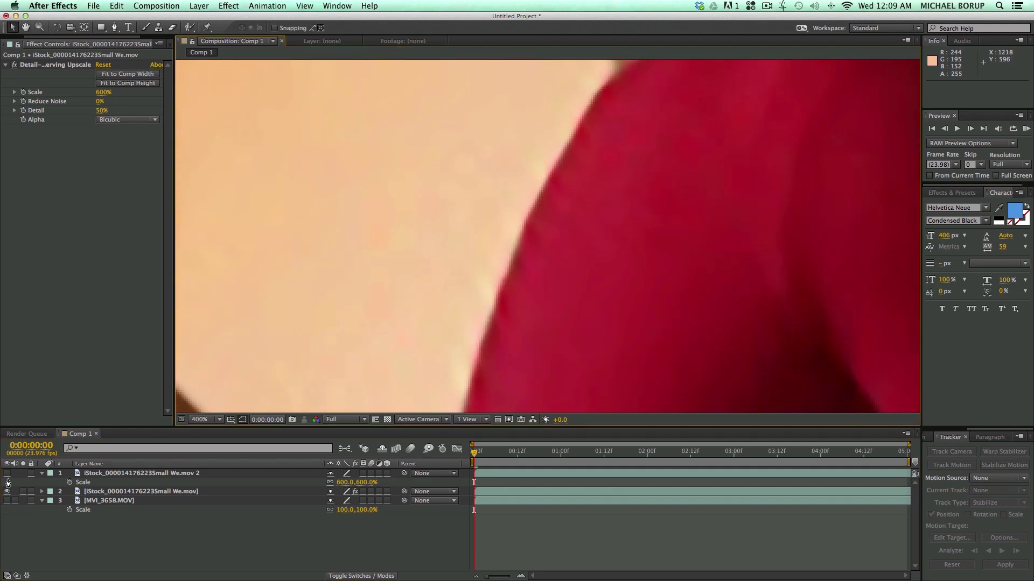
click(6, 474)
click(6, 474)
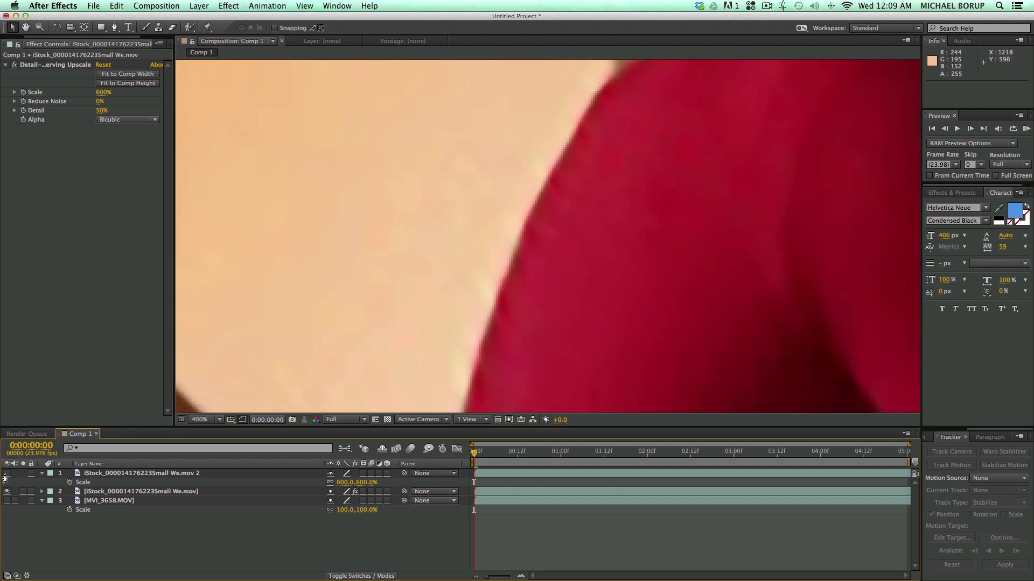
click(6, 473)
click(6, 474)
scroll(547, 253, down, 4)
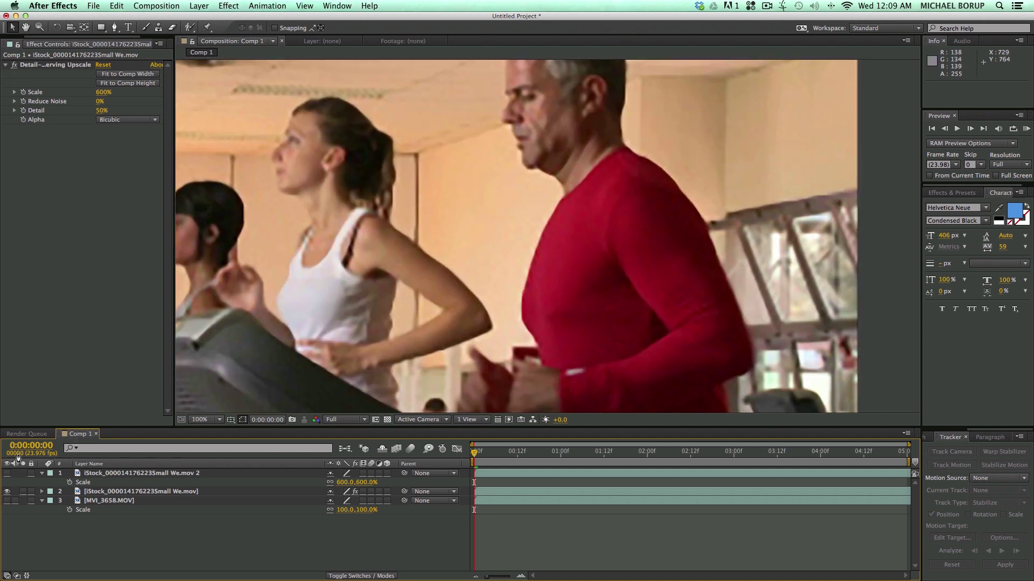
click(7, 474)
click(7, 474)
key(comma)
key(comma)
drag(504, 185, 577, 180)
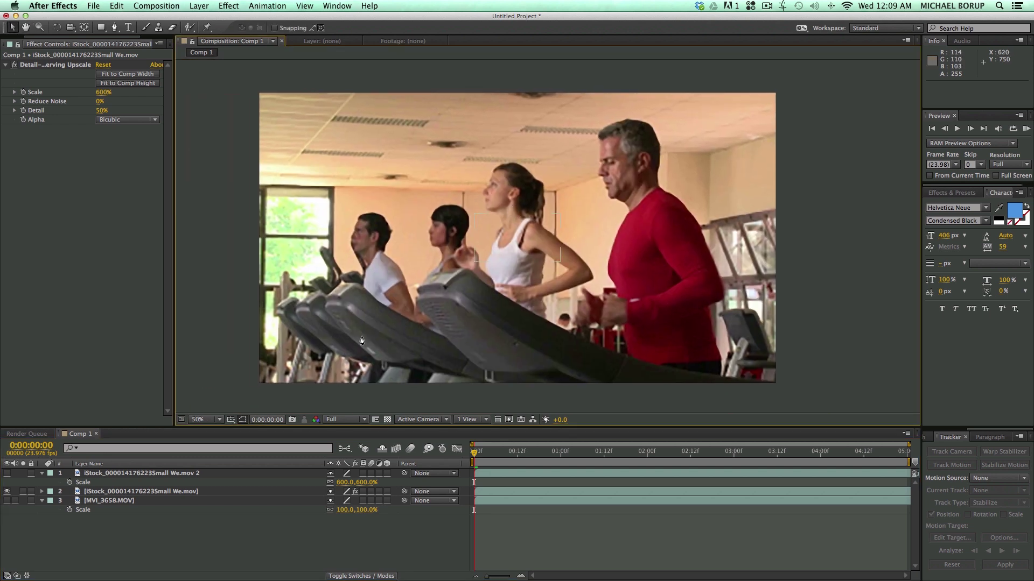
click(6, 473)
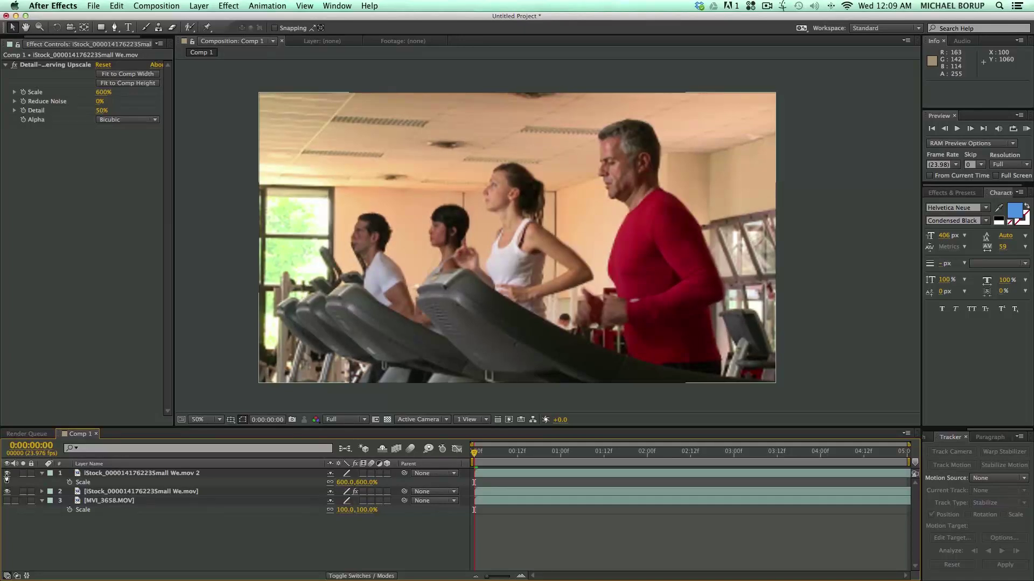
click(7, 474)
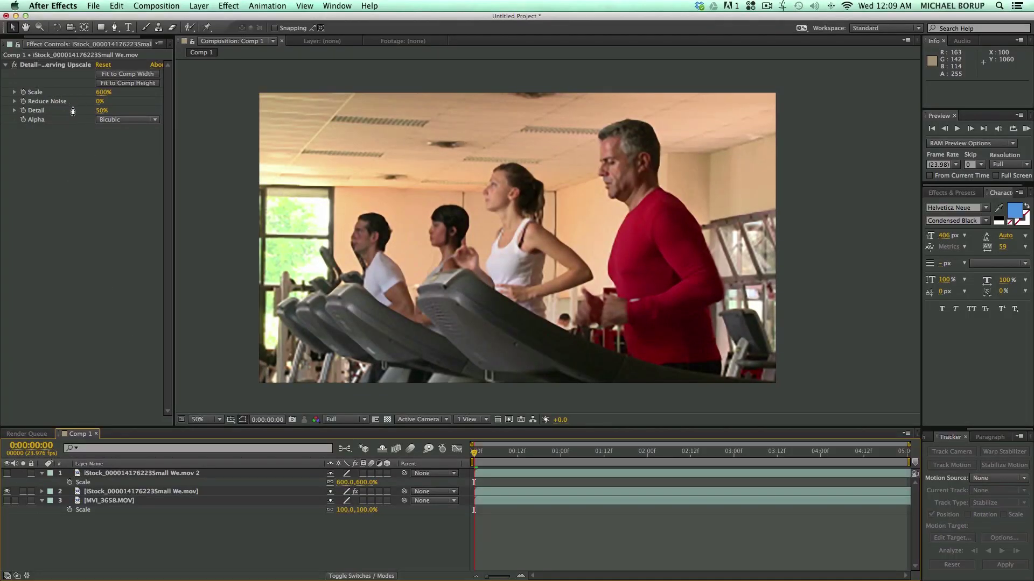
drag(73, 111, 100, 111)
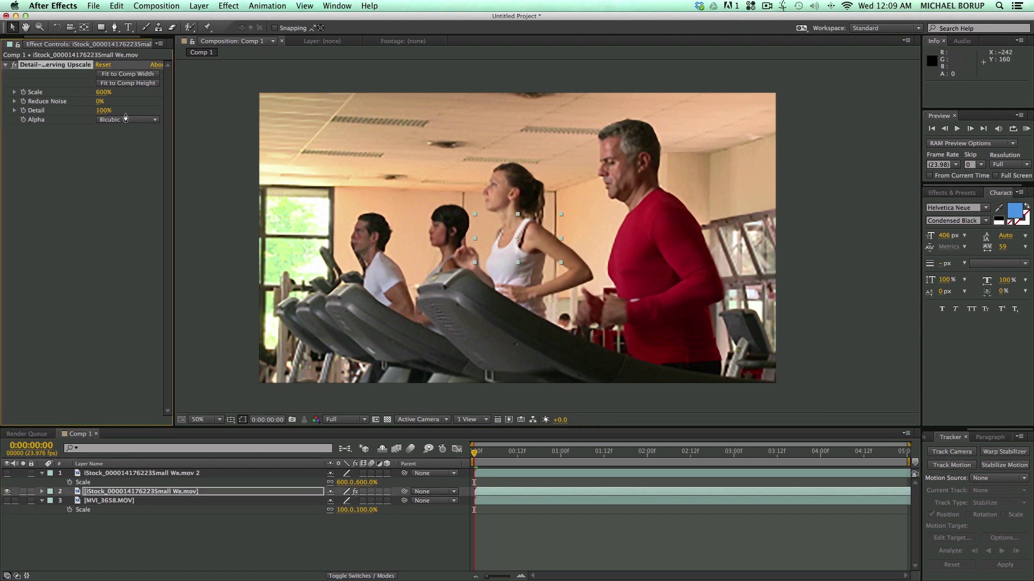
key(super+z)
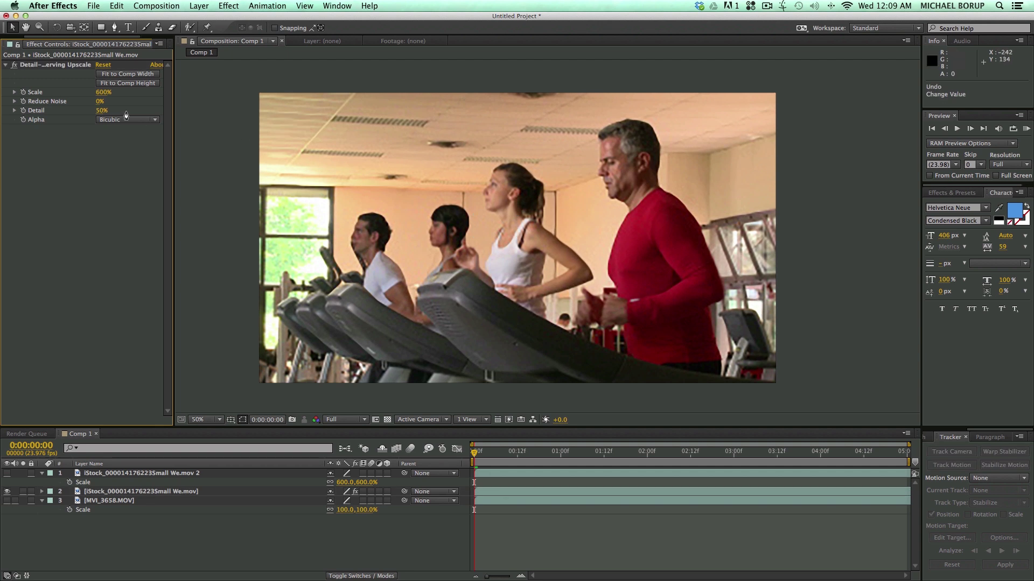
click(119, 123)
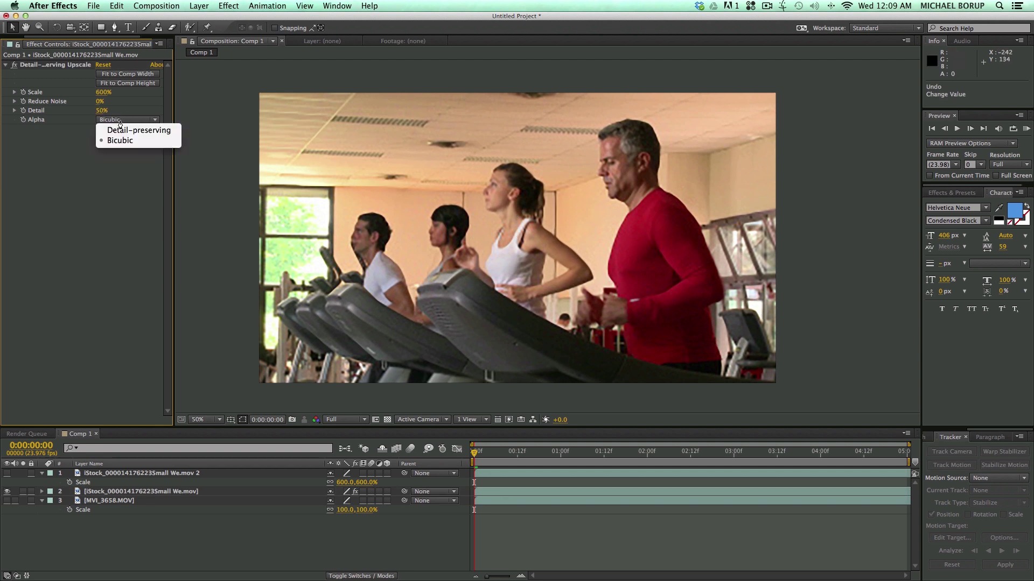
click(121, 140)
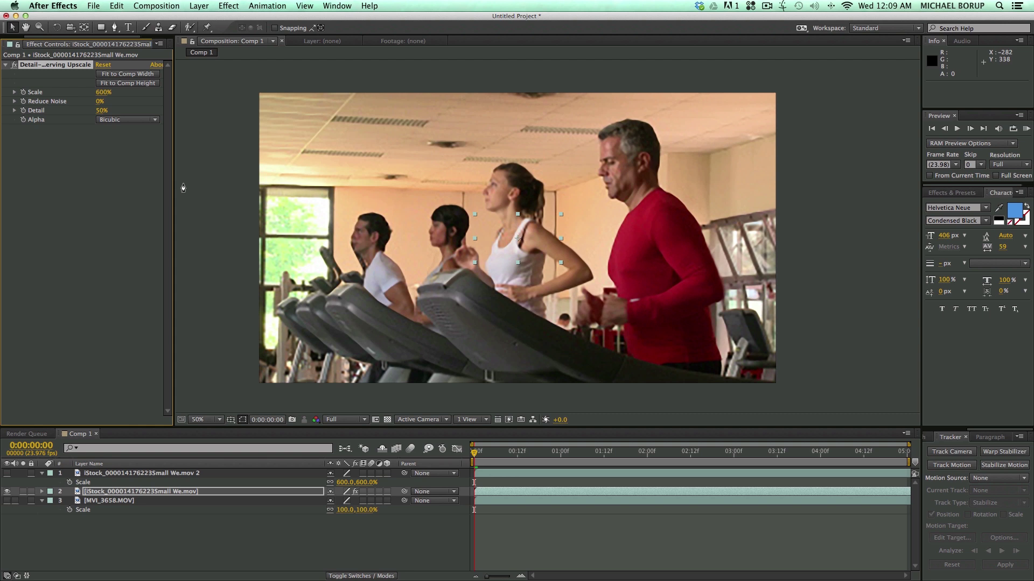
click(520, 551)
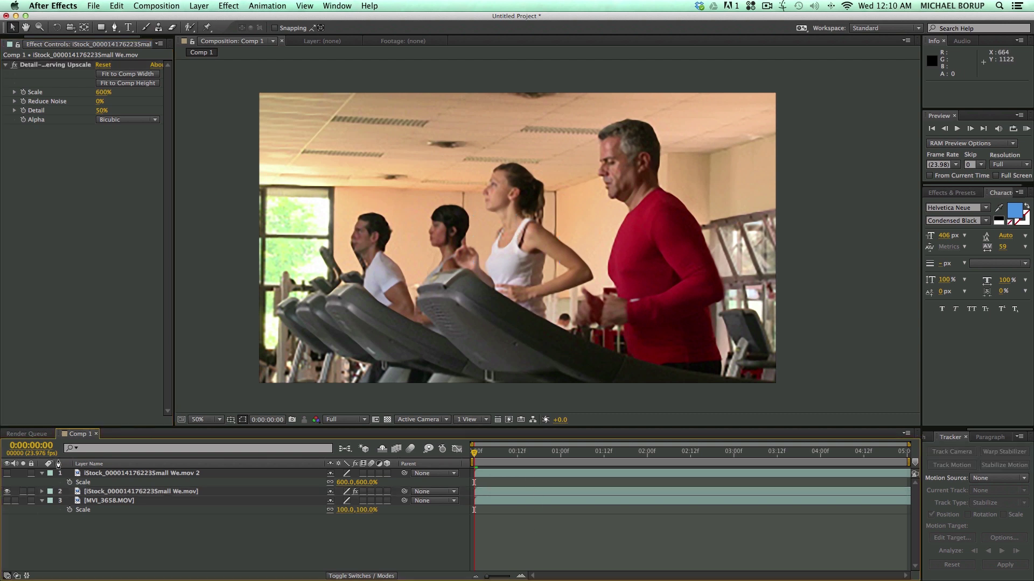
click(7, 474)
click(7, 474)
click(7, 474)
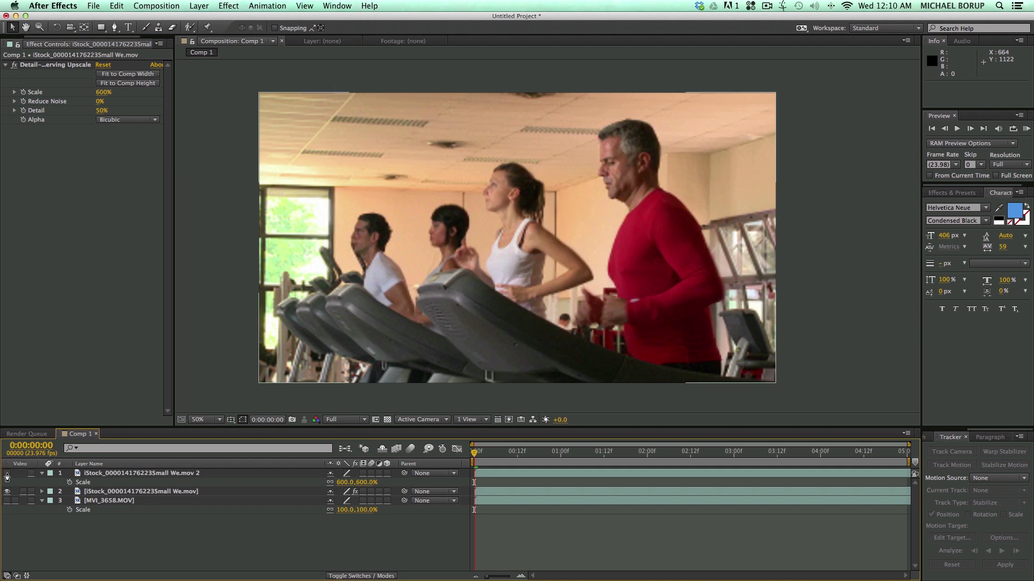
click(7, 475)
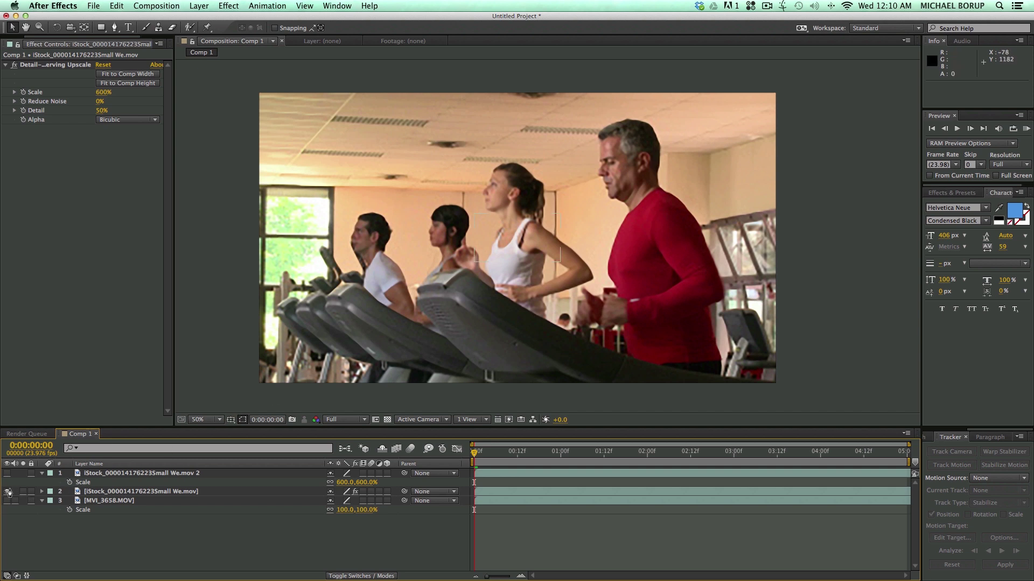
Step: Hide the gym clip on layer 2 and show the tractor footage MVI_3658.MOV
click(6, 493)
click(106, 503)
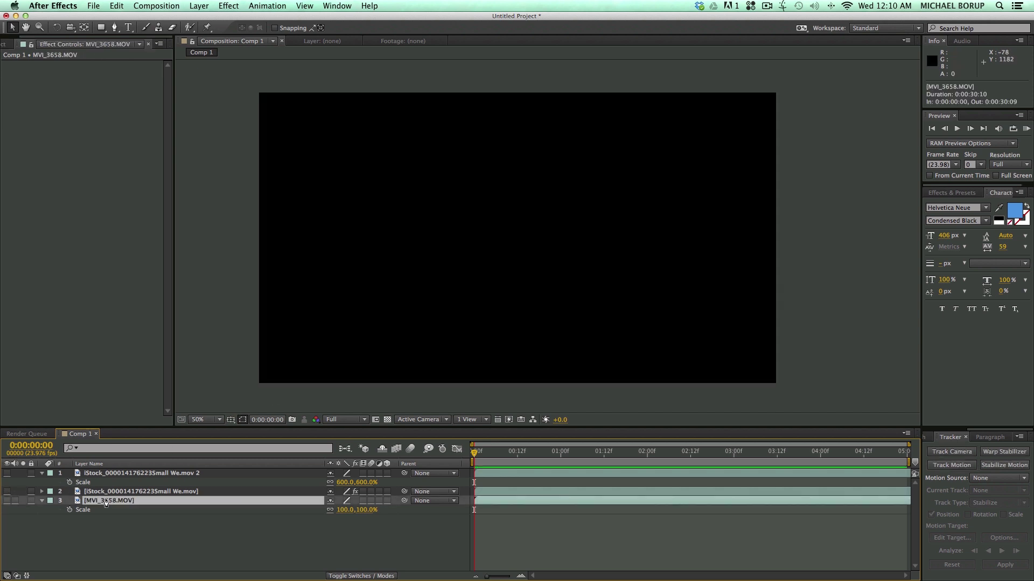
click(6, 501)
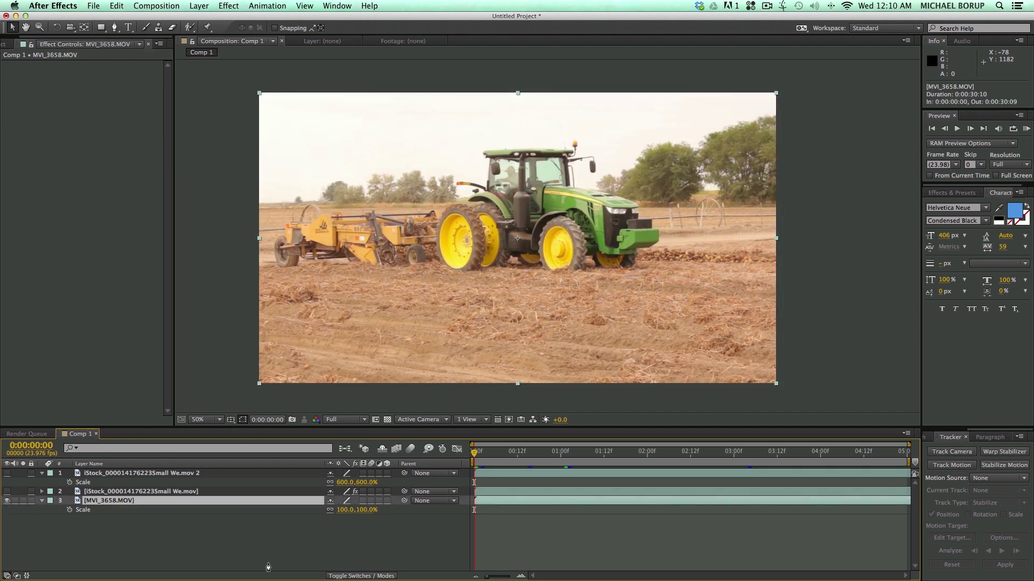
click(581, 536)
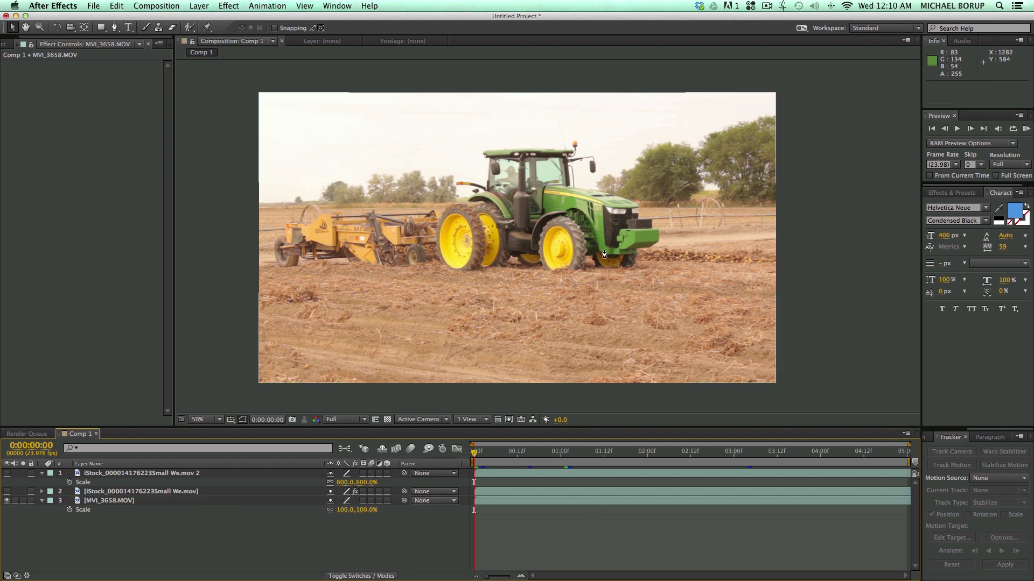
Step: Preview the tractor clip, then duplicate MVI_3658.MOV as MVI_3658.MOV 2
key(space)
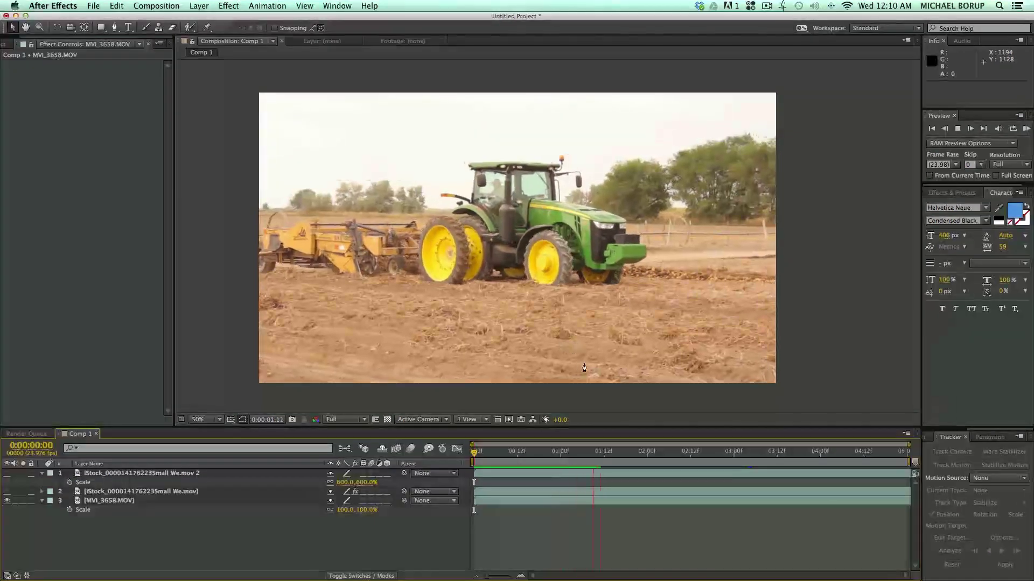
key(space)
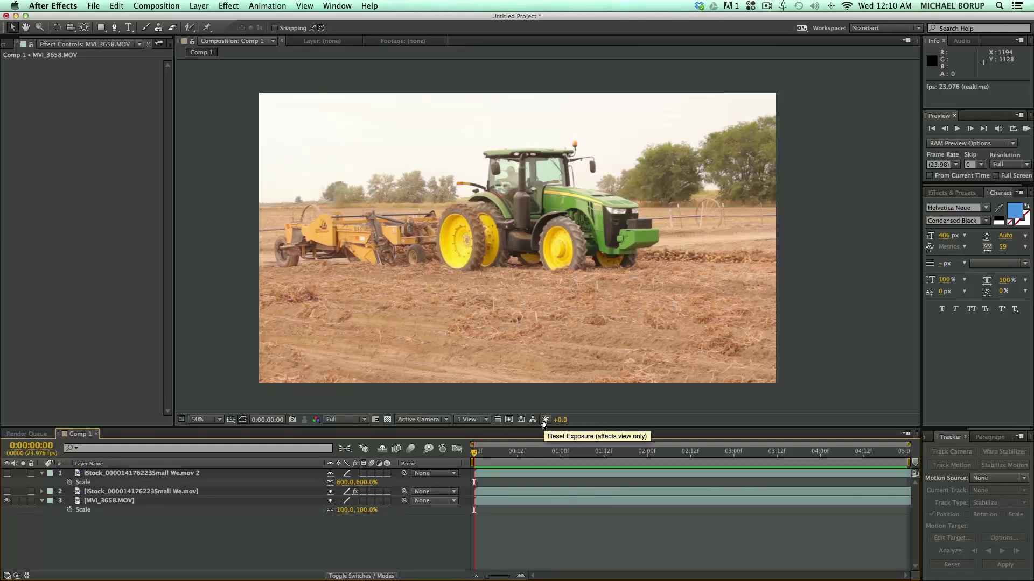
click(519, 503)
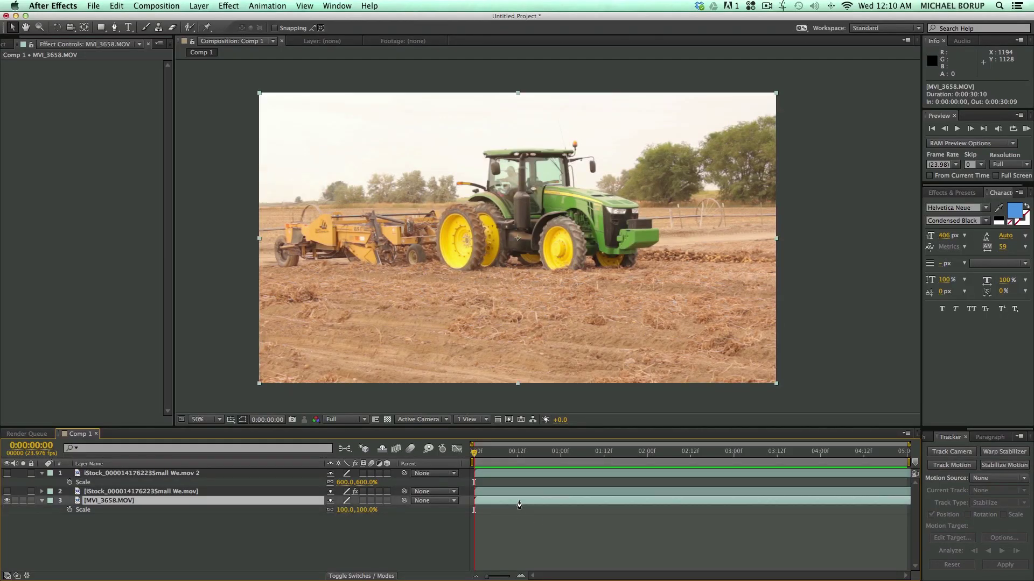
key(super+d)
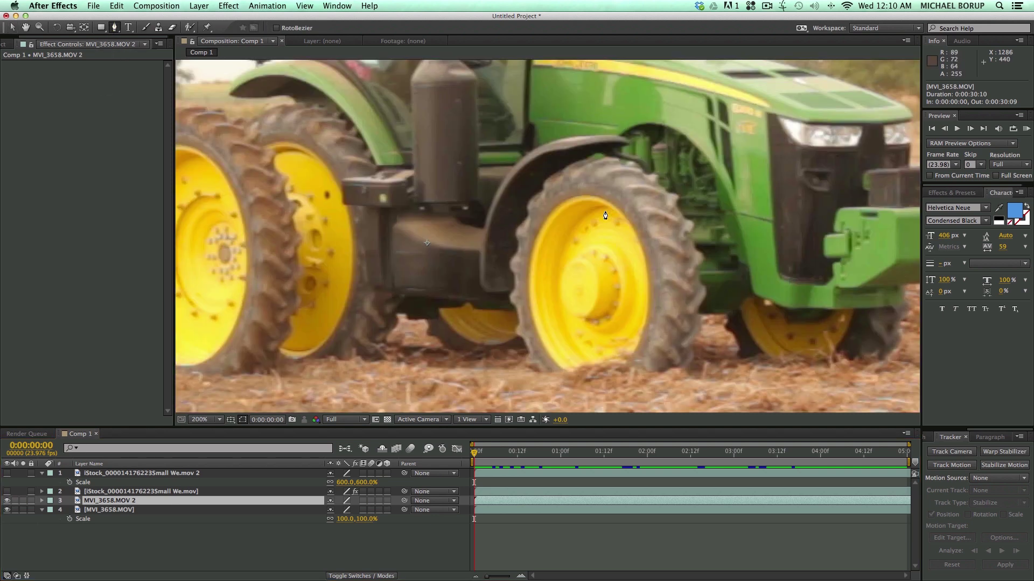
Step: Zoom in on the tractor's headlight and draw a closed nine-point Mask 1 around it
scroll(548, 236, up, 3)
drag(690, 191, 363, 256)
key(g)
click(447, 184)
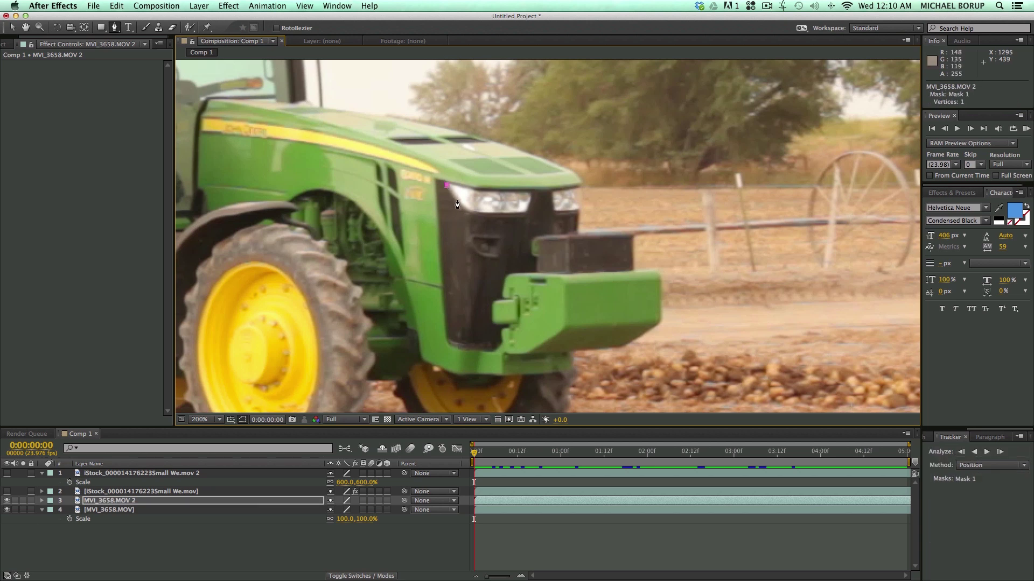
click(467, 209)
click(486, 211)
click(510, 212)
click(525, 212)
click(531, 196)
click(517, 192)
click(497, 192)
click(479, 192)
click(447, 185)
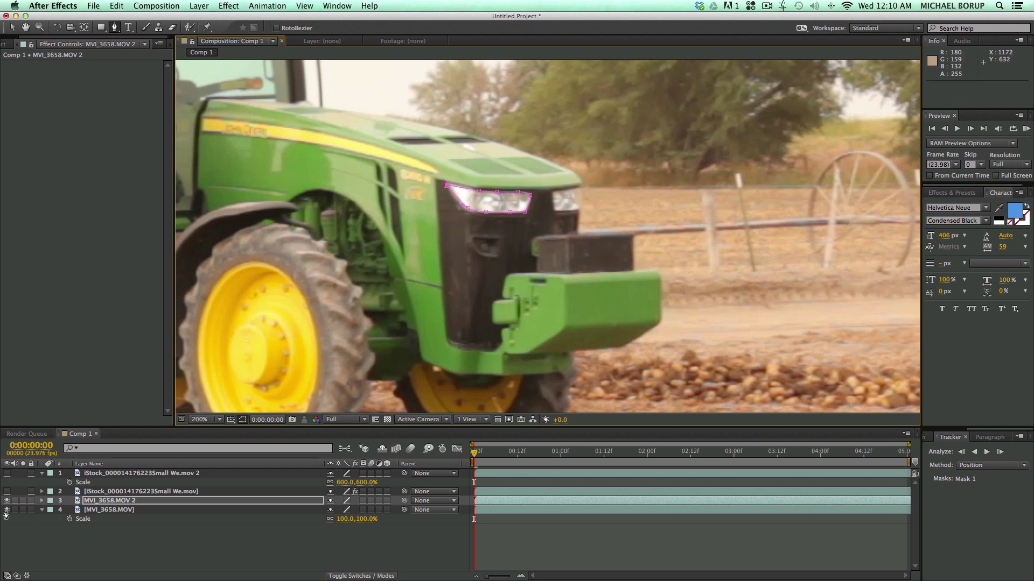
Step: Toggle the original tractor layer to check the isolated headlight, then select MVI_3658.MOV 2
click(7, 510)
click(7, 510)
click(7, 511)
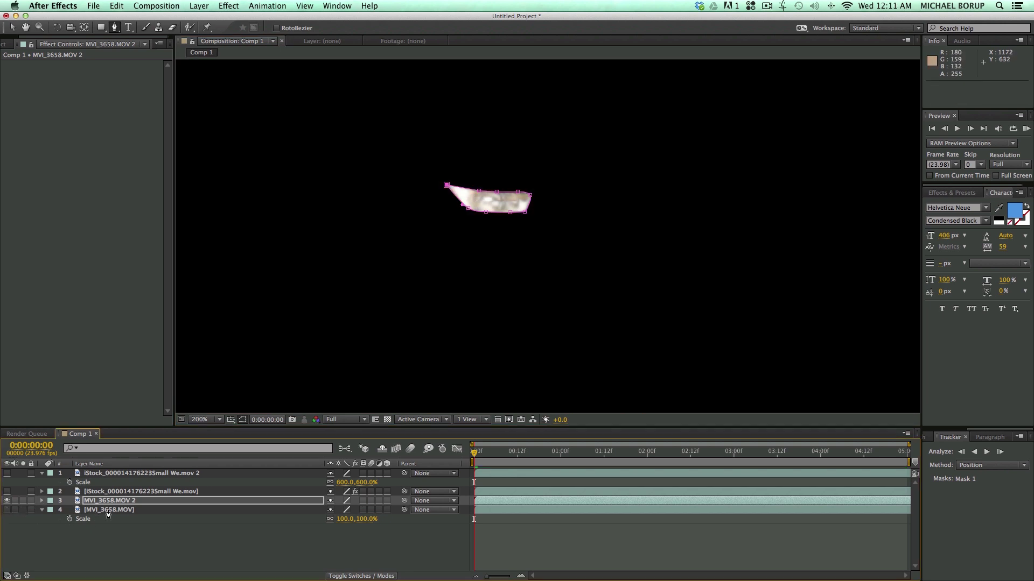
click(7, 511)
click(146, 502)
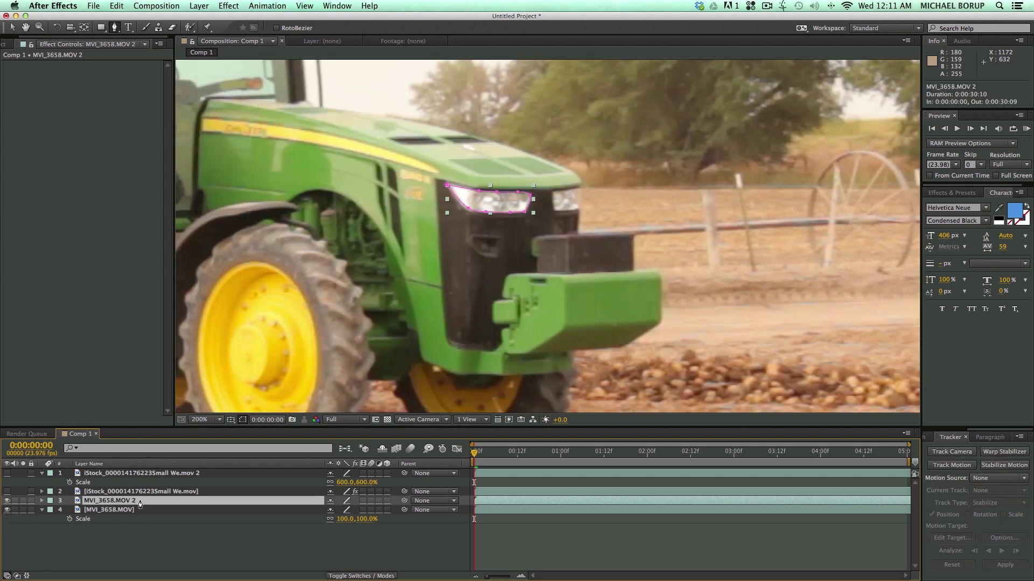
Step: Track Mask 1 forward to about 2:08, creating Mask Path keyframes, then return to 0:00:00:00
key(m)
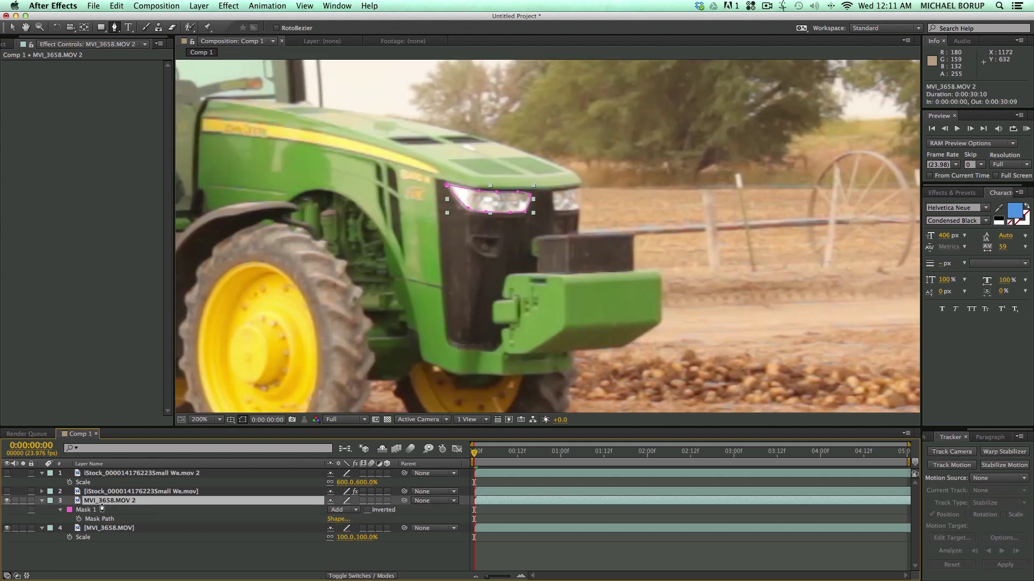
click(78, 511)
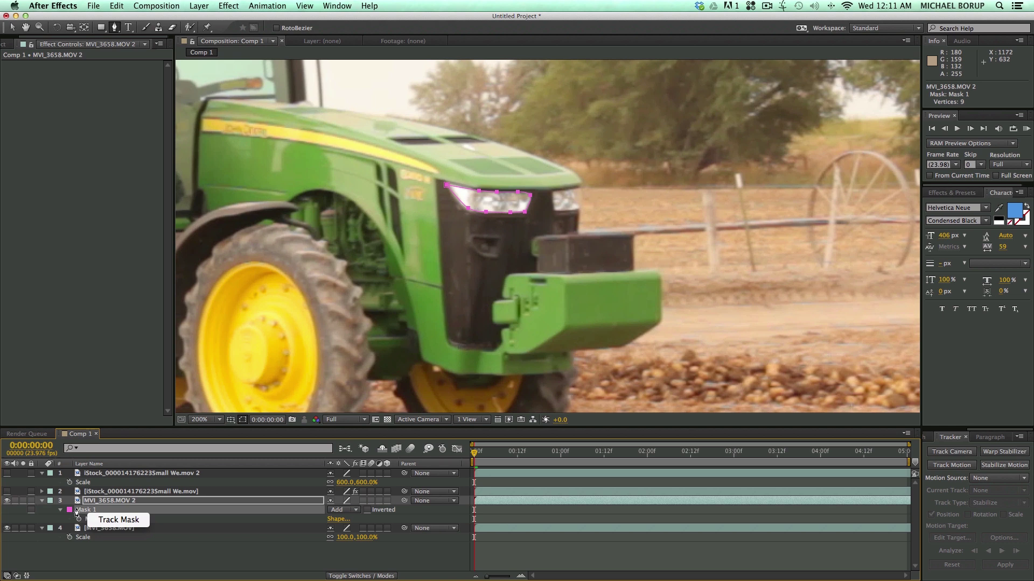
click(119, 520)
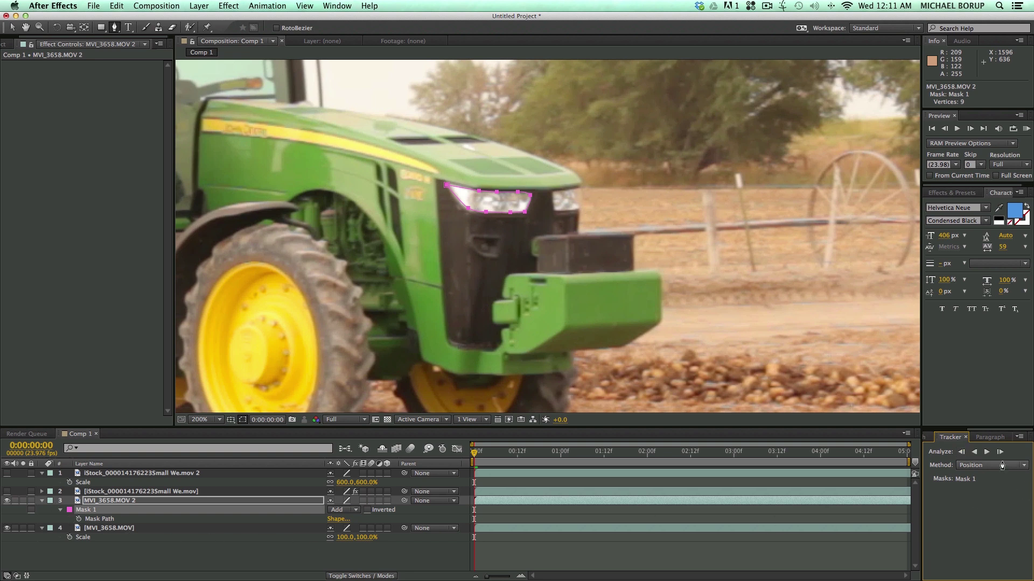
click(986, 452)
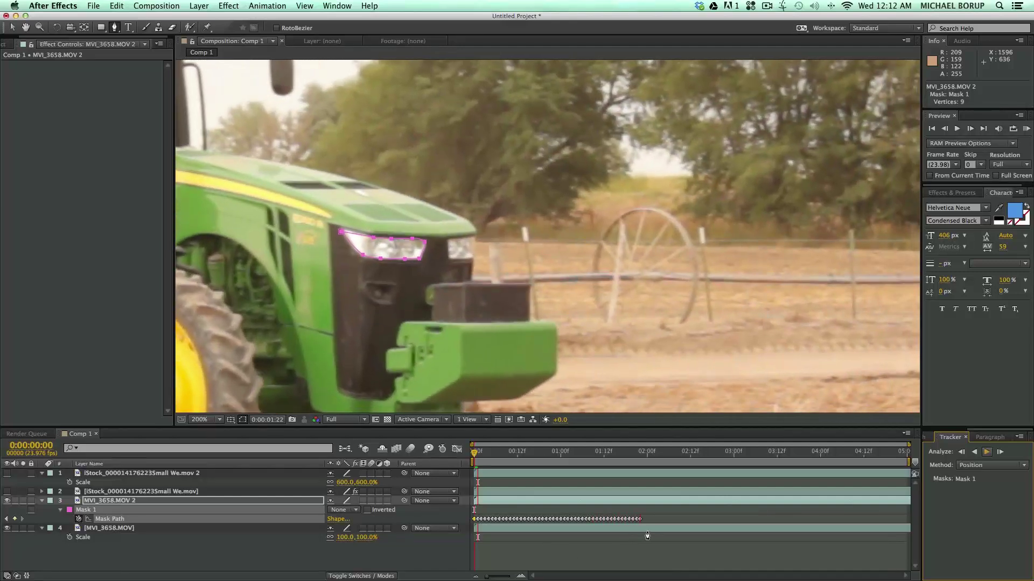
click(649, 526)
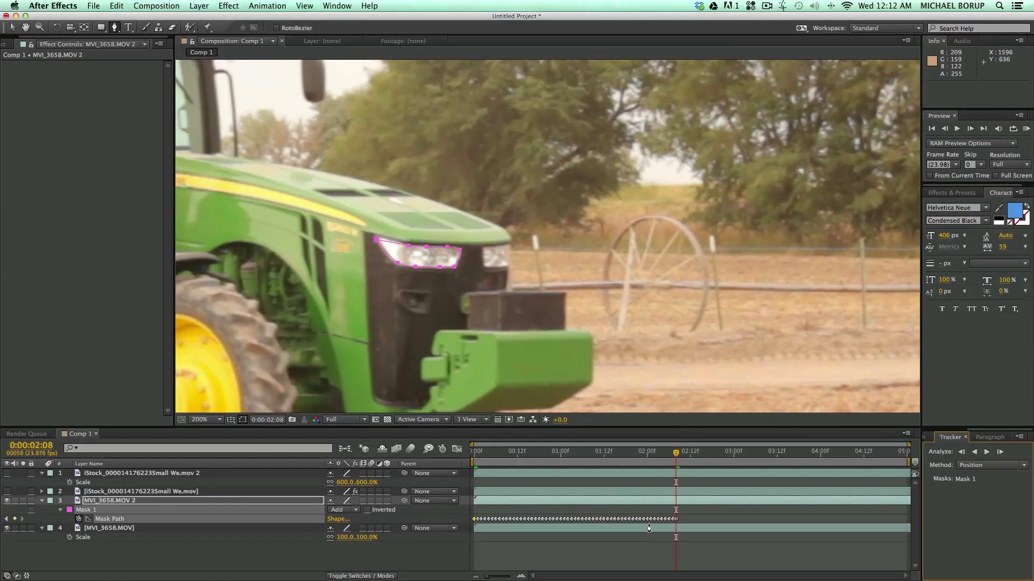
drag(657, 457, 423, 460)
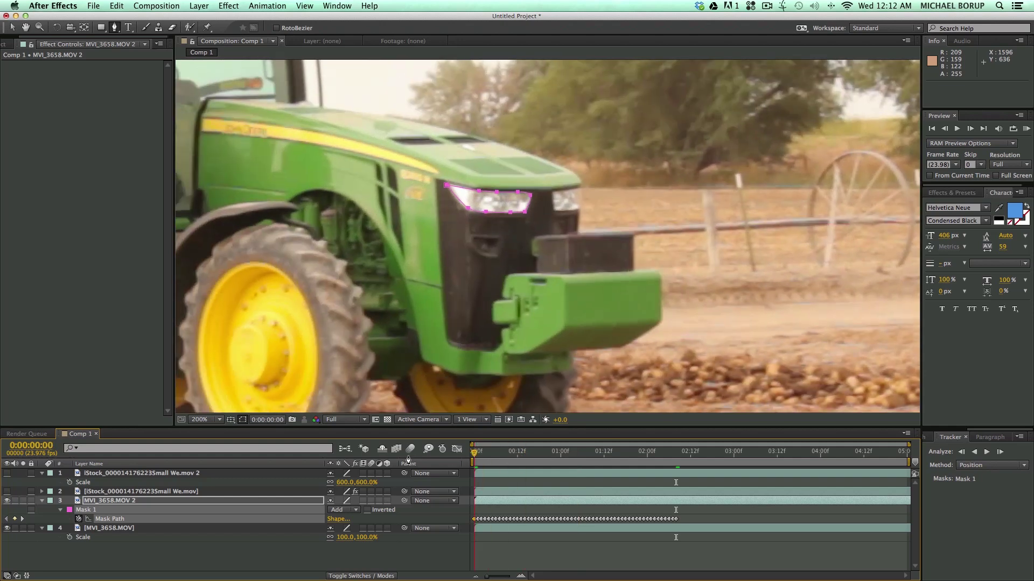
click(7, 530)
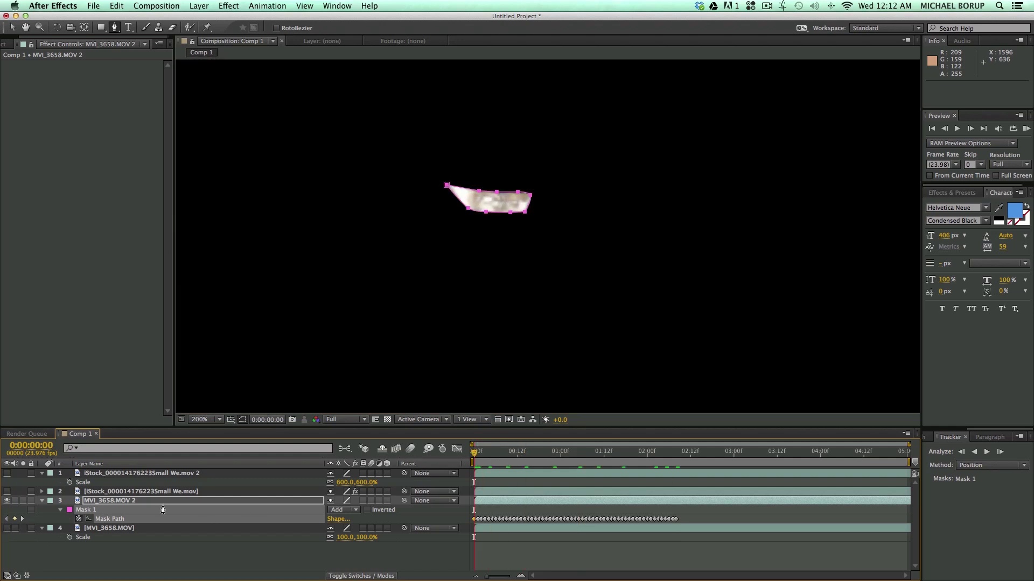
drag(486, 459, 454, 464)
click(485, 455)
drag(484, 455, 512, 457)
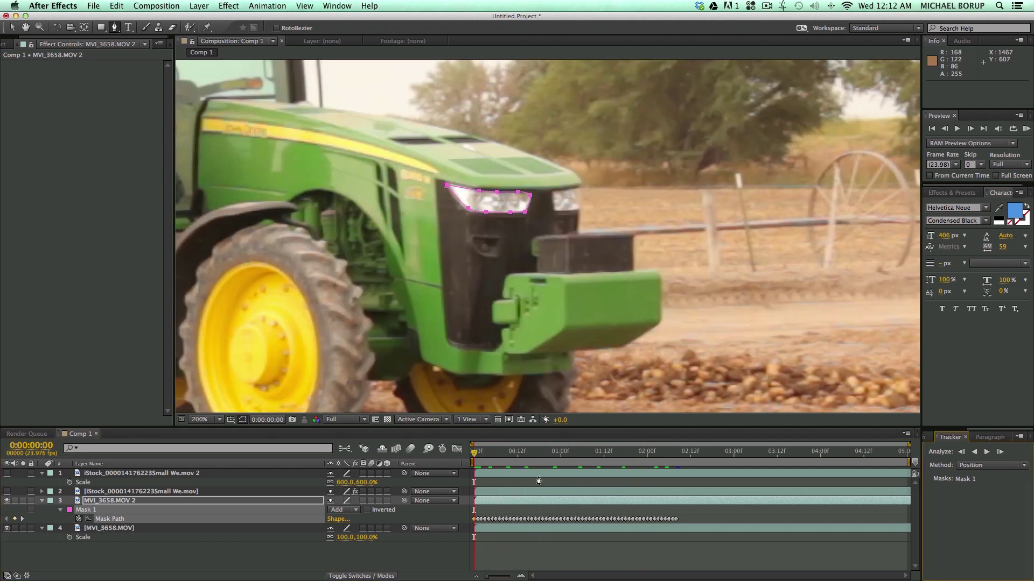
key(space)
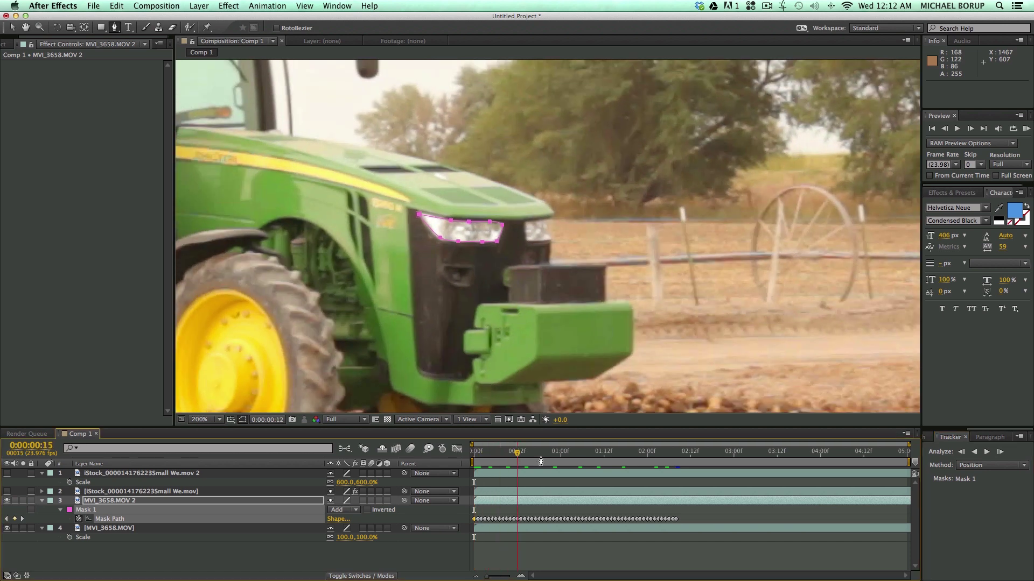
key(Home)
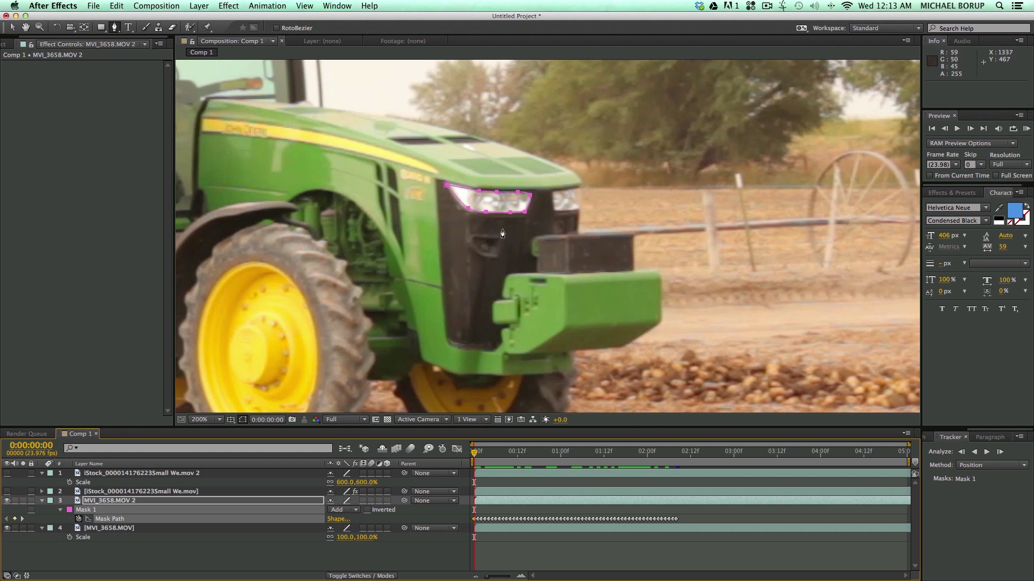
scroll(504, 231, down, 1)
scroll(466, 195, down, 2)
scroll(466, 195, up, 2)
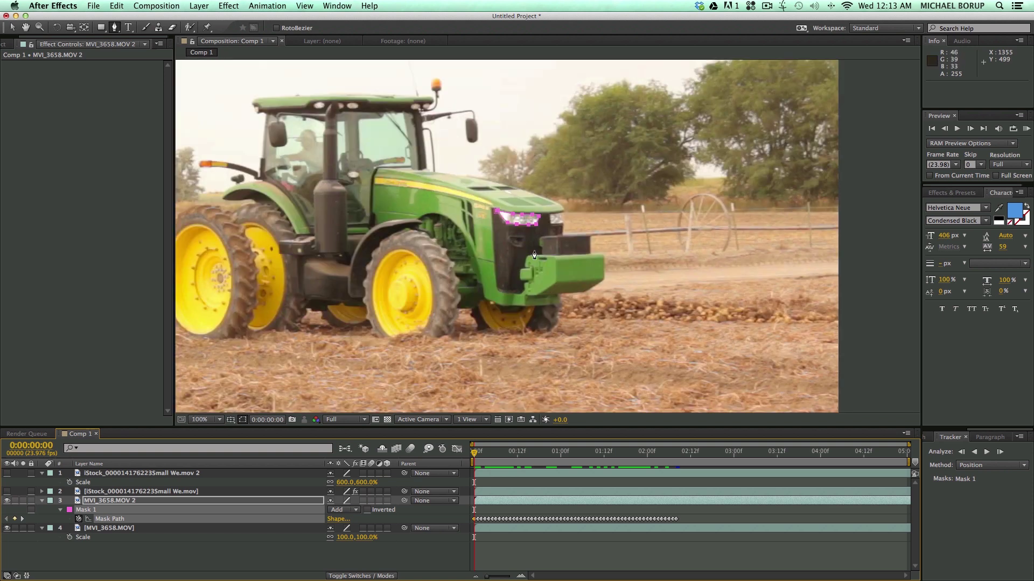
Step: Apply a Glow effect (Threshold 60%, Radius 10, Intensity 1.0) to the MVI_3658.MOV 2 headlight layer
click(563, 553)
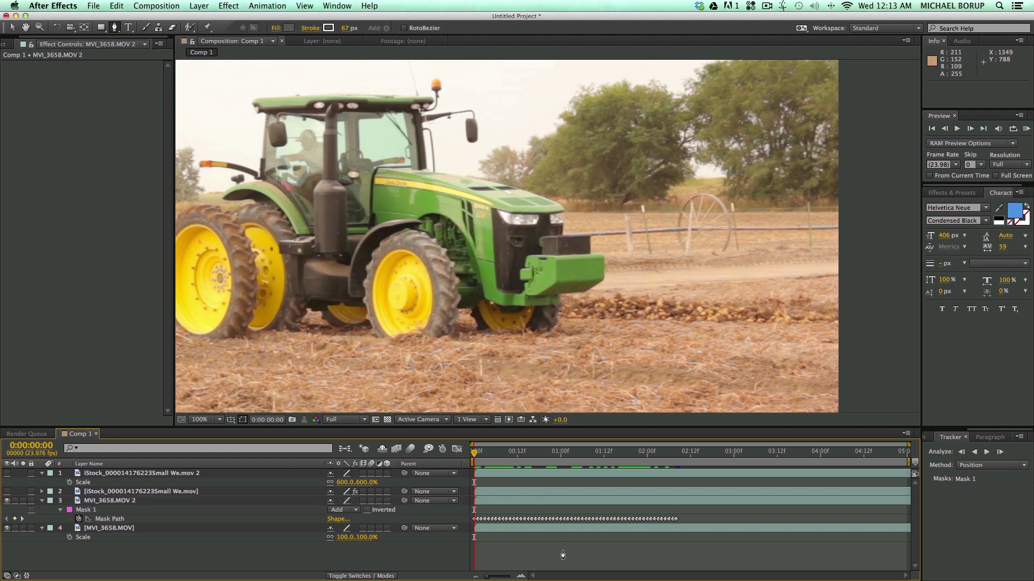
click(528, 505)
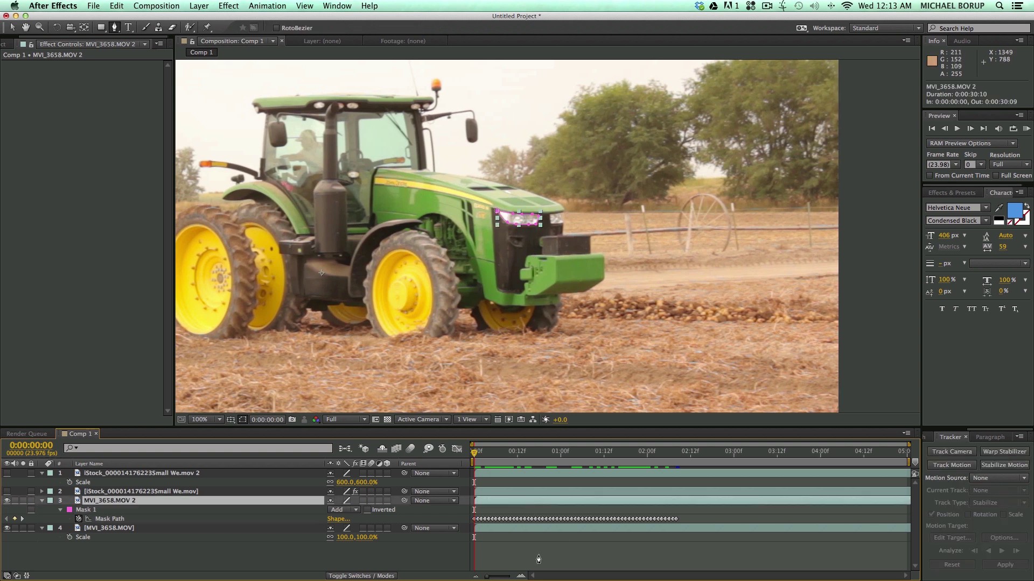
click(537, 556)
click(537, 504)
click(585, 533)
click(582, 506)
click(370, 6)
text(glow)
key(Return)
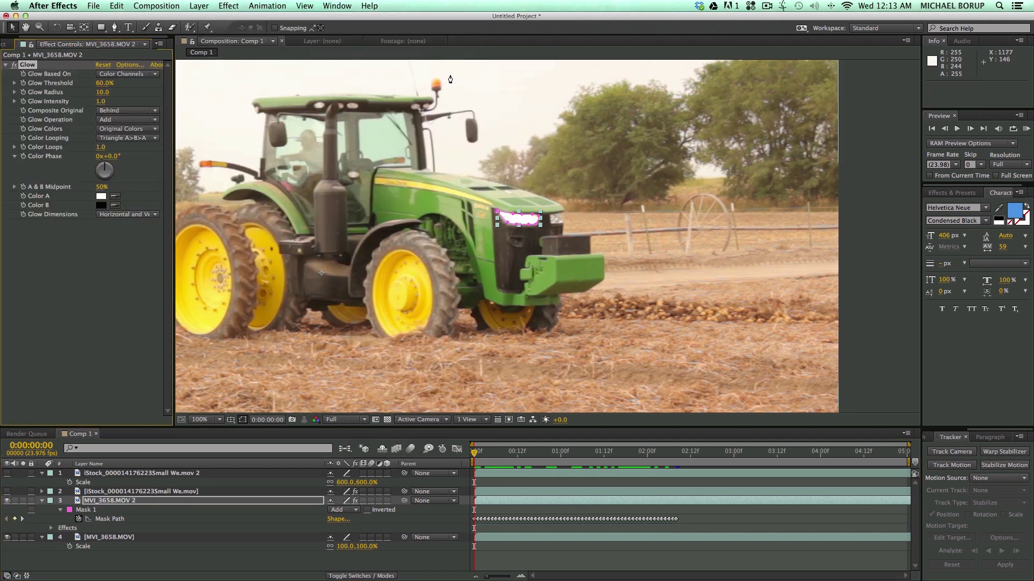
key(F2)
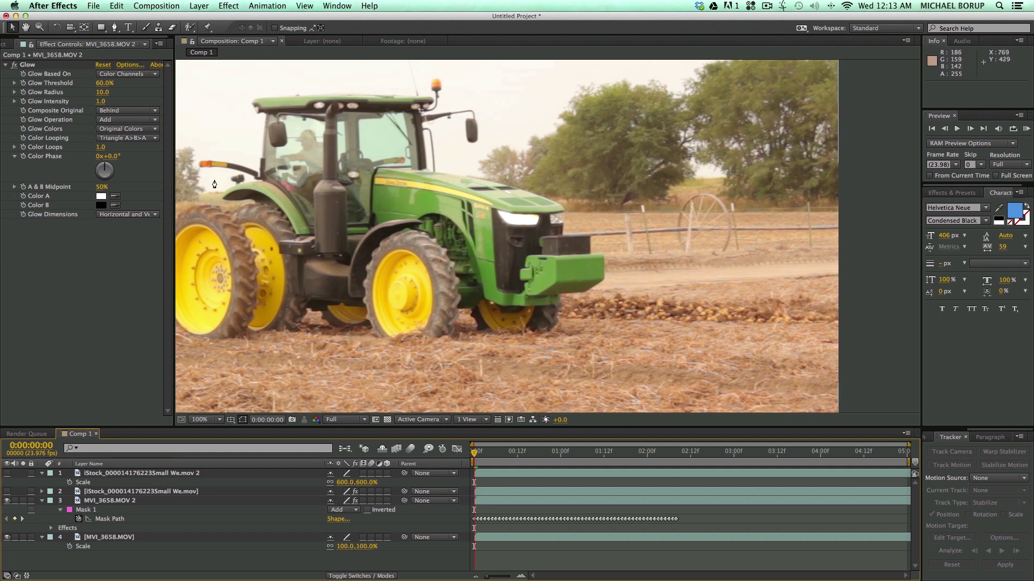
click(115, 6)
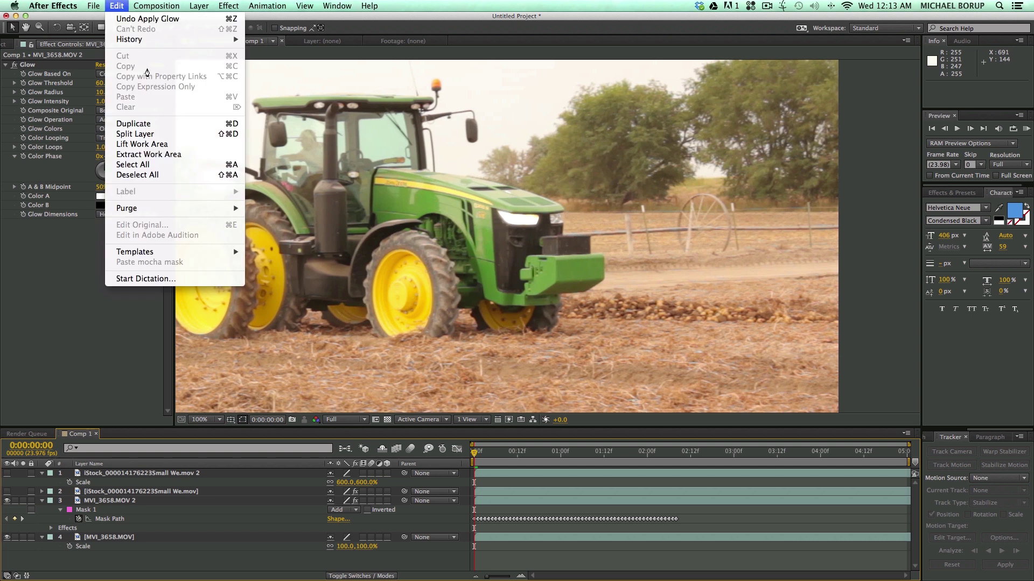
Step: Close the Edit menu unused and select the Mikey text layer
click(133, 300)
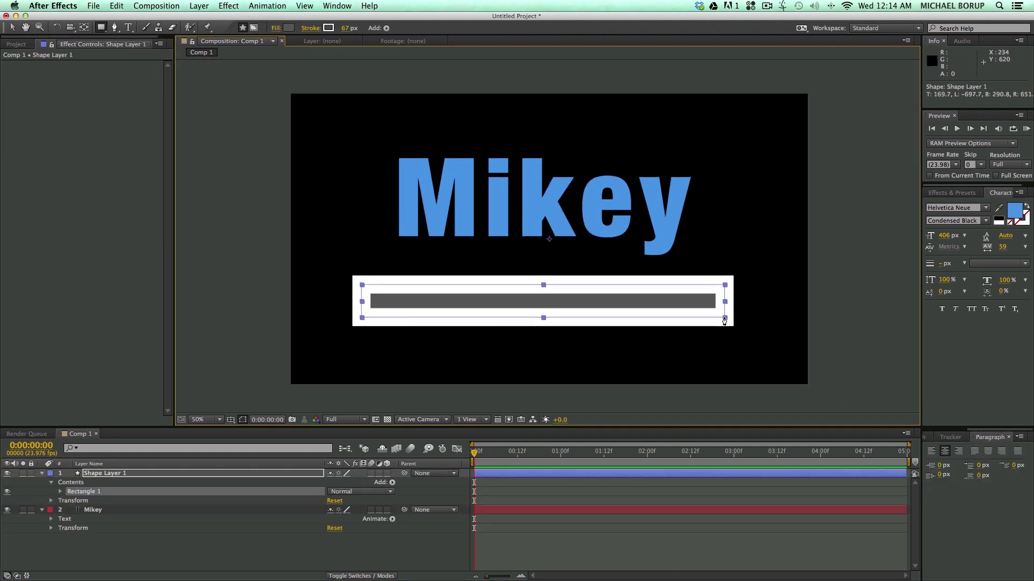
click(493, 510)
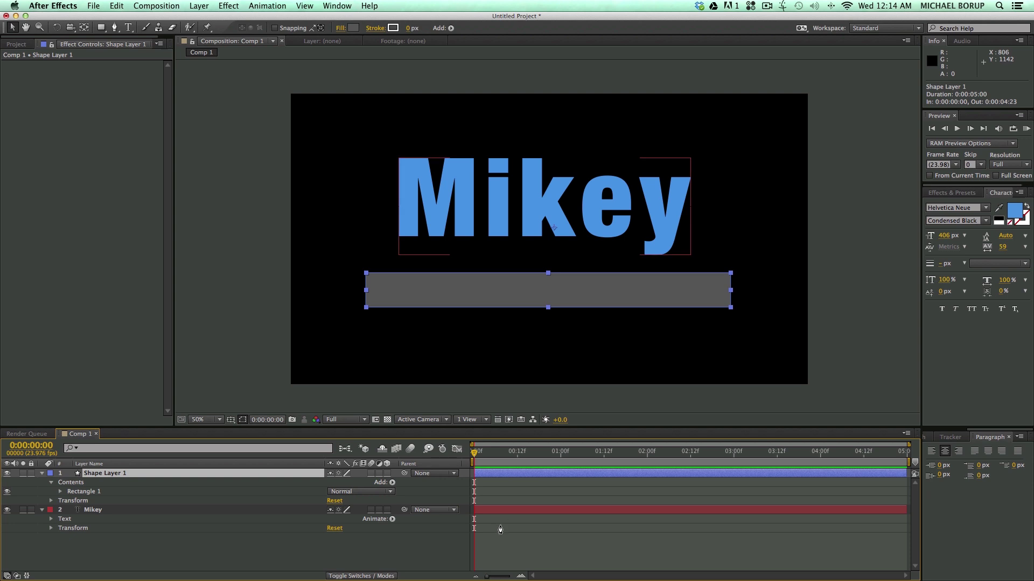
Step: Apply Distort > Twirl to the Mikey text, trying about 82° then undoing back to 0°
click(228, 6)
mouse_move(240, 119)
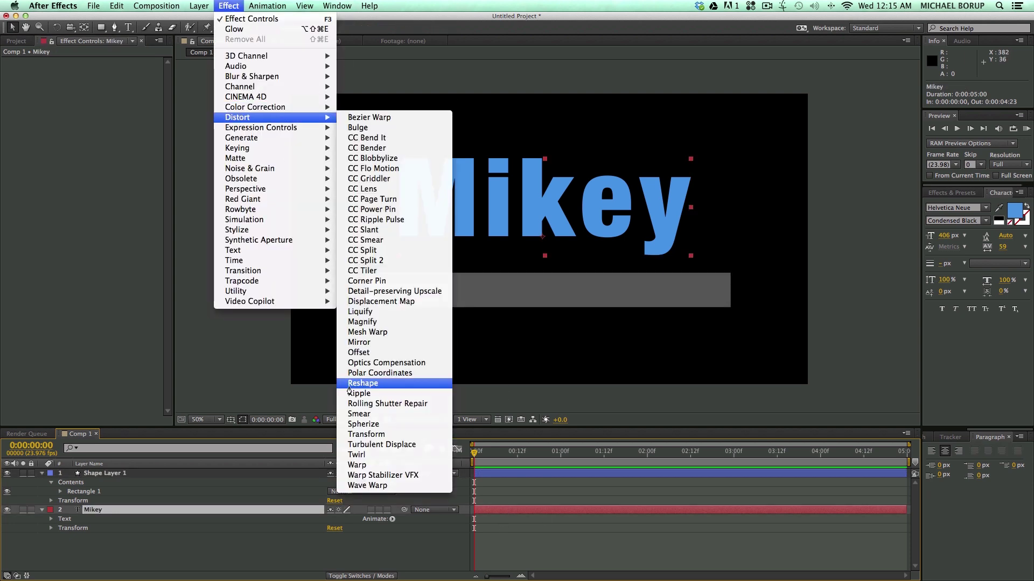
click(361, 456)
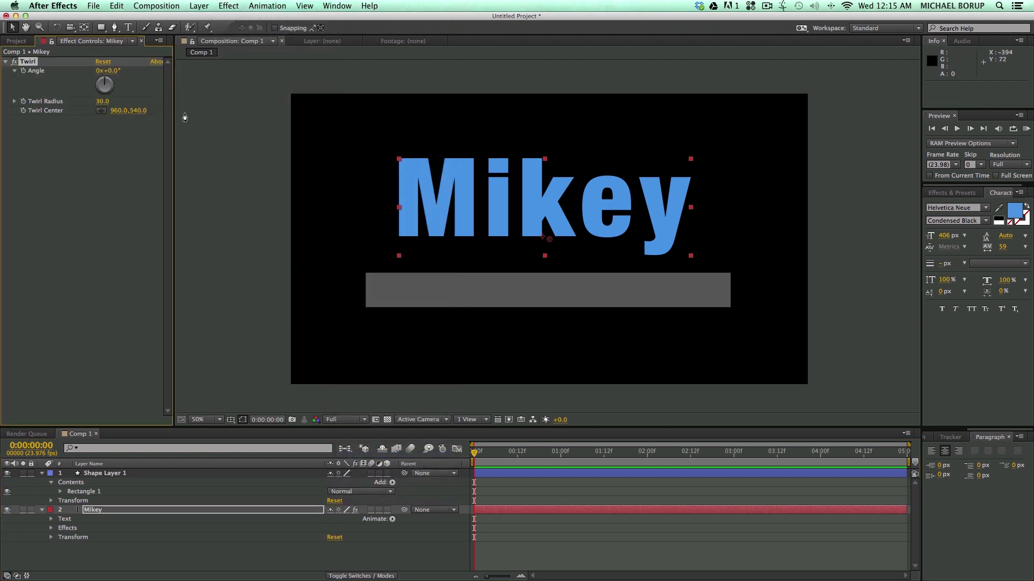
drag(110, 80, 140, 89)
key(super+z)
Step: Copy the Twirl effect with property links, then select Shape Layer 1
click(69, 129)
click(23, 64)
click(117, 5)
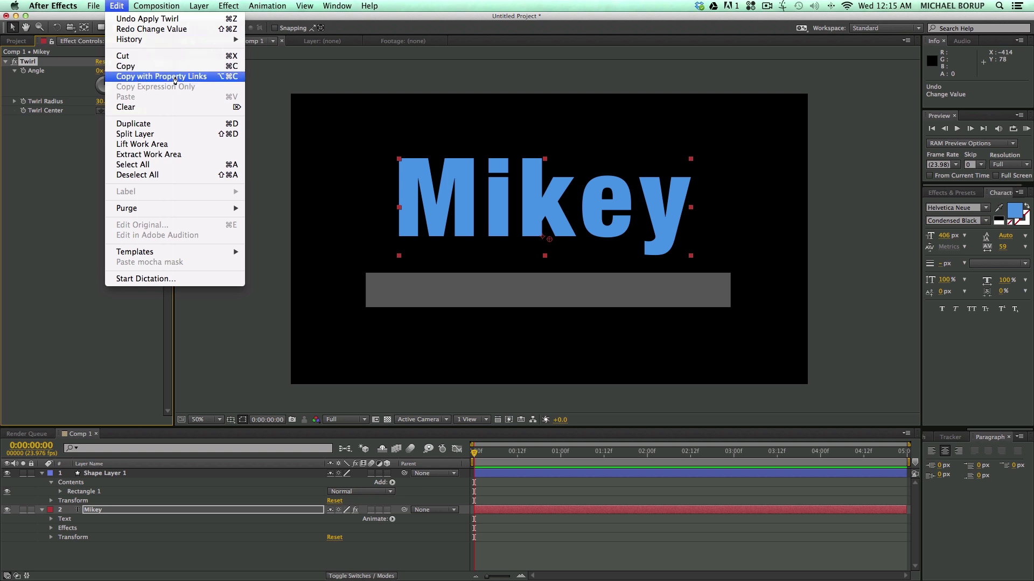
click(175, 80)
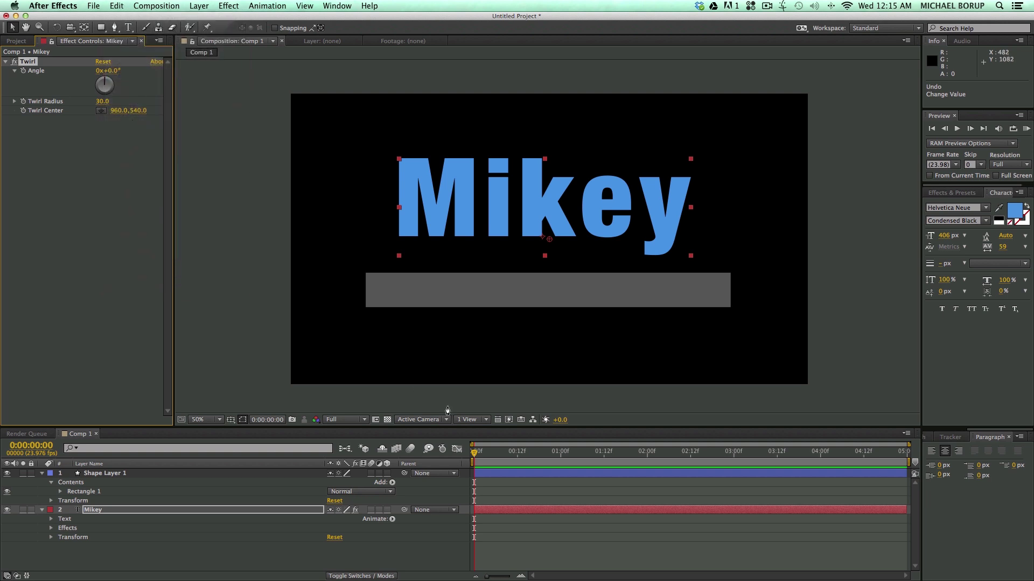
click(491, 475)
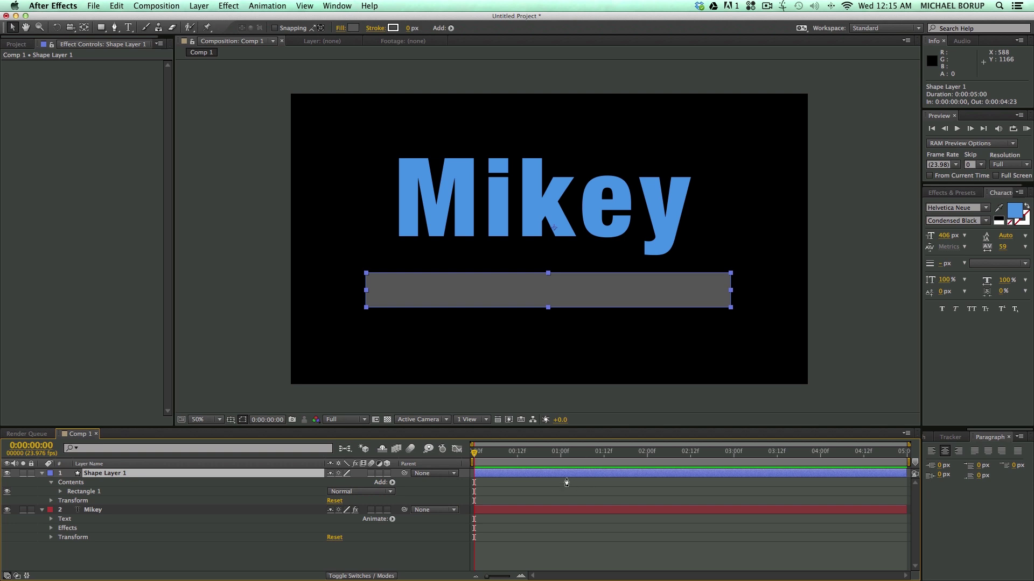
Step: Paste the property-linked Twirl onto Shape Layer 1 and expand its Twirl effect
key(super+alt+shift+e)
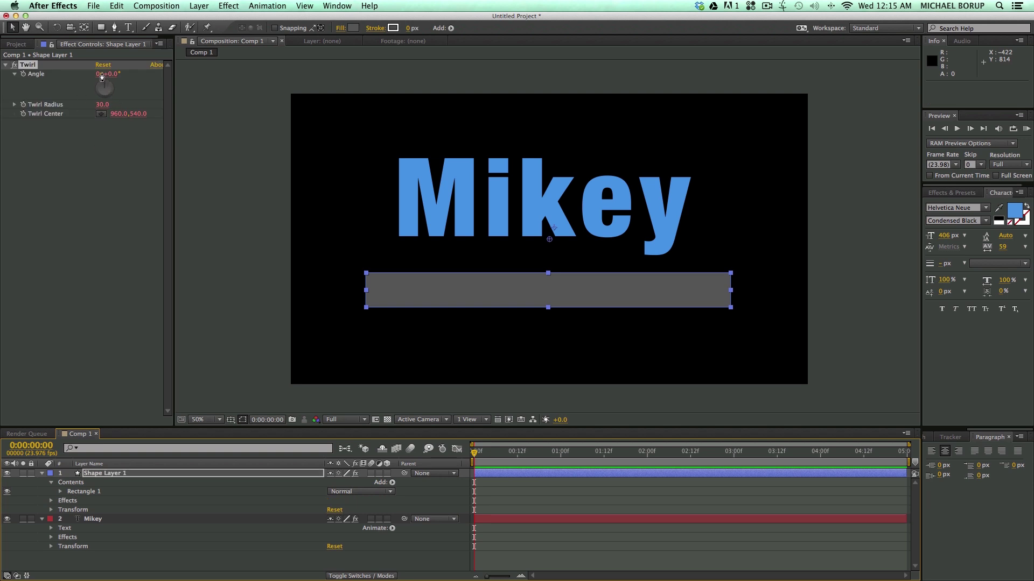
click(51, 482)
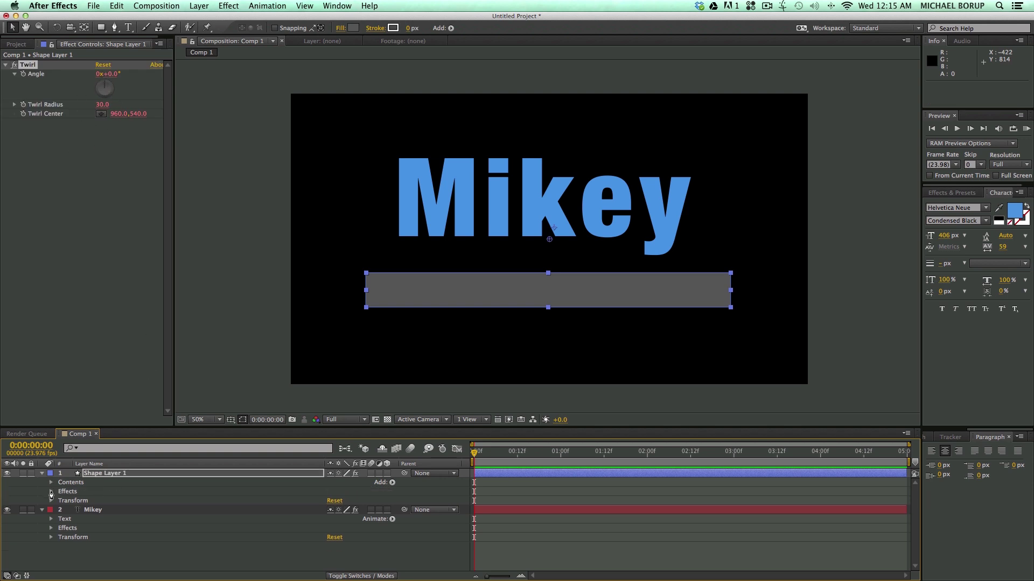
click(51, 492)
click(60, 501)
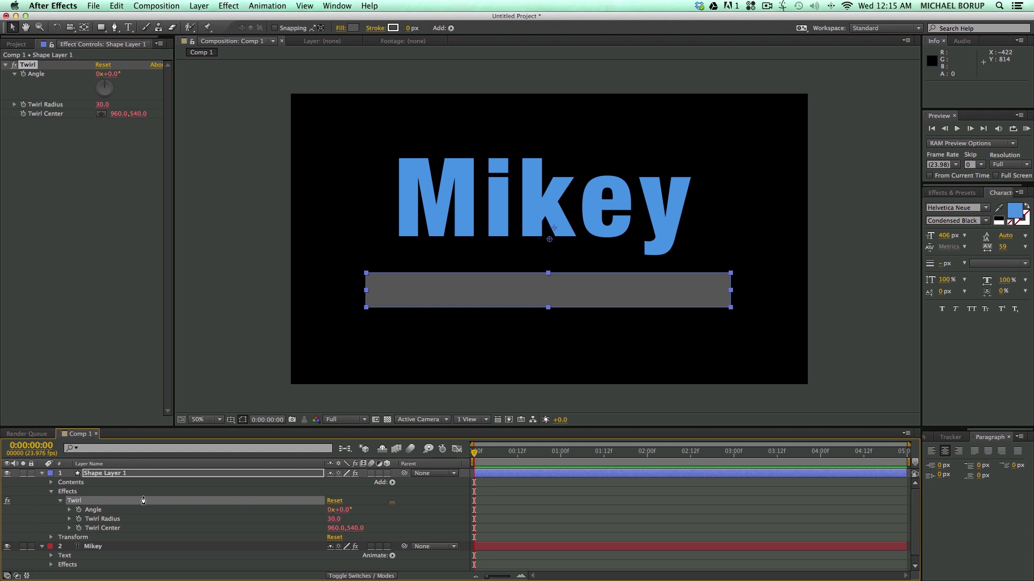
Step: Inspect the Angle and Twirl Radius expressions linked to Mikey's Twirl, then collapse the effects
click(70, 510)
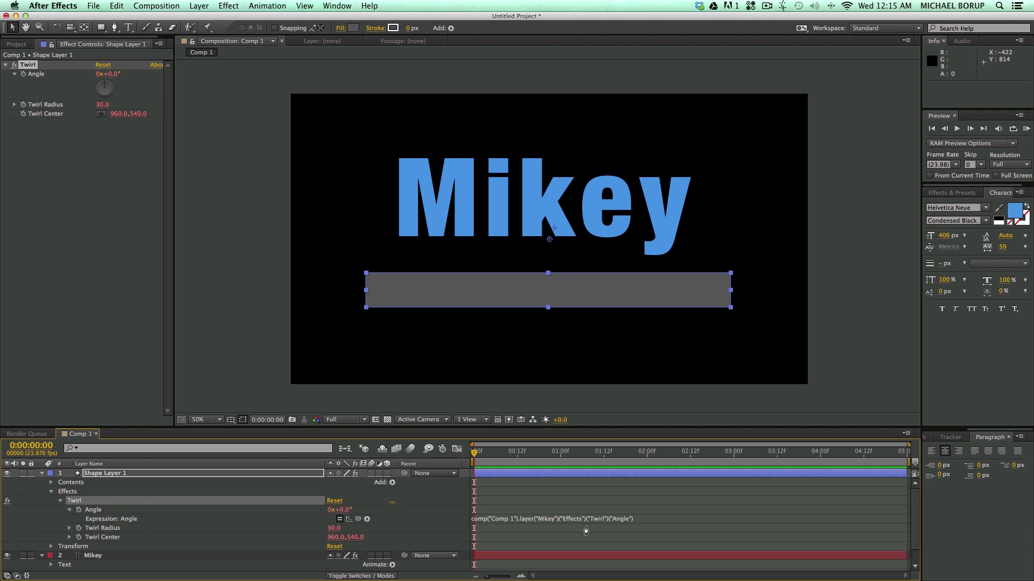
drag(652, 527, 649, 532)
click(70, 533)
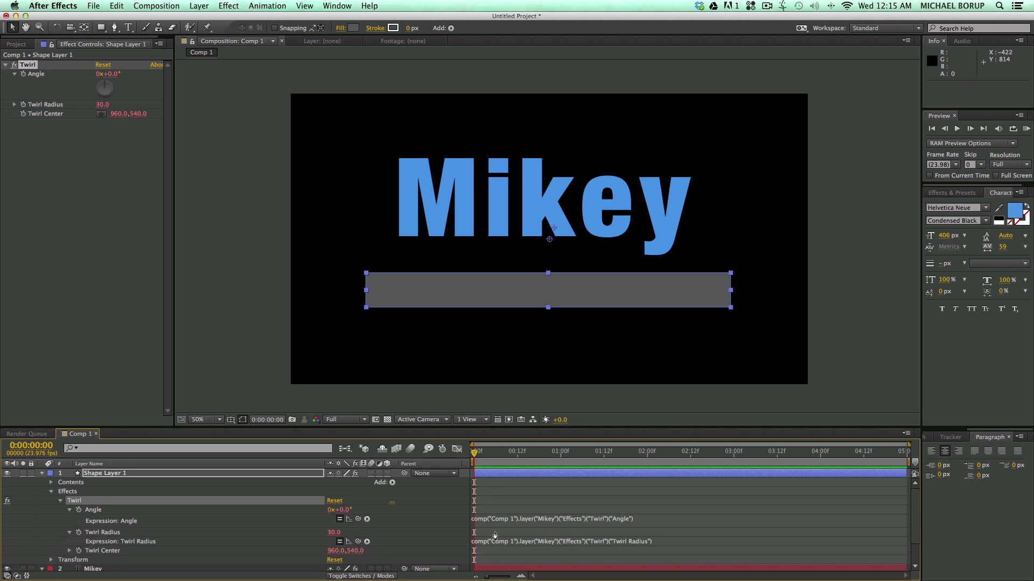
click(61, 501)
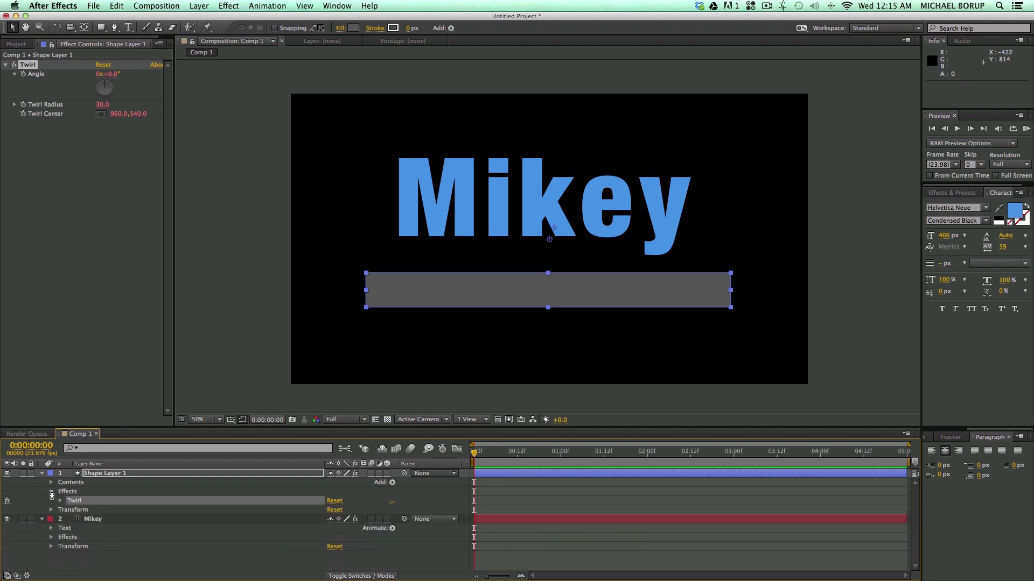
click(52, 491)
Step: Twirl Mikey to -92°, move the text right and down, and raise the grey wave under it
click(42, 475)
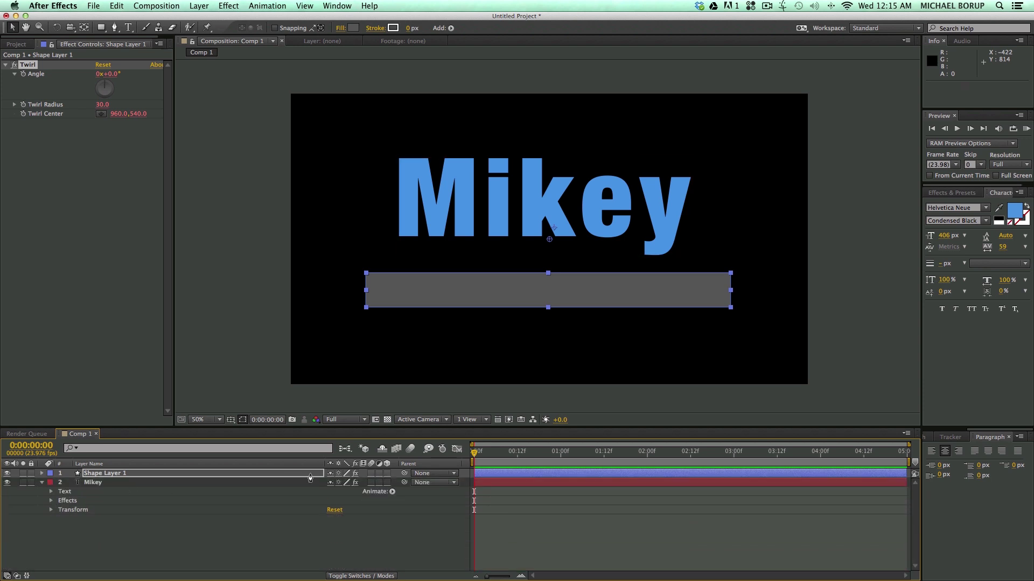
click(95, 484)
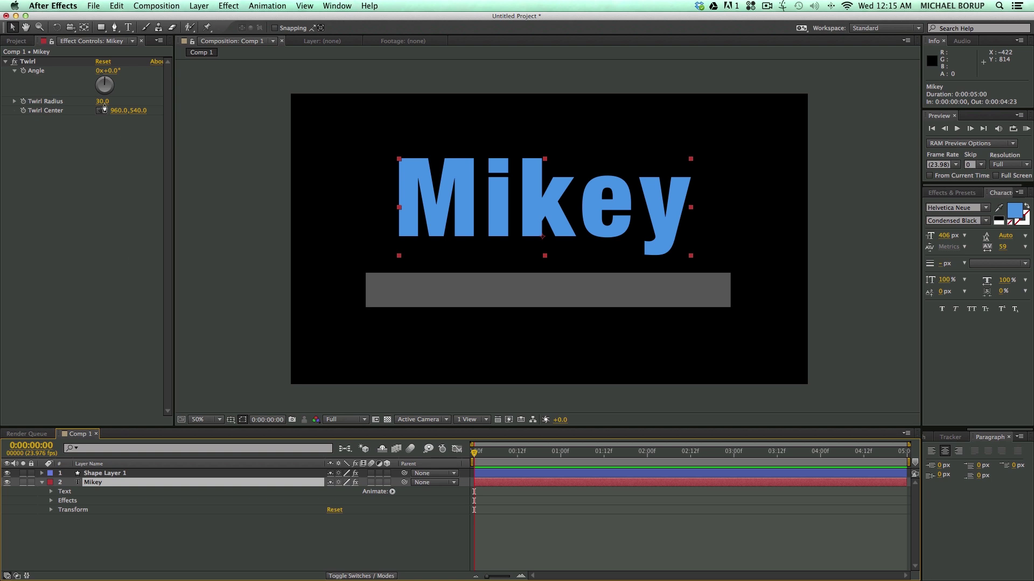
drag(112, 74, 93, 105)
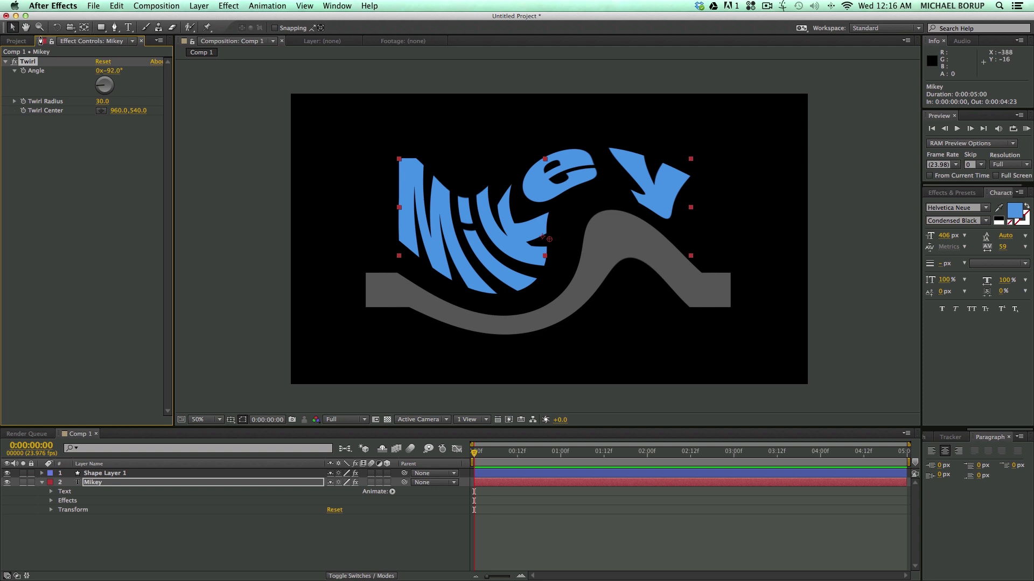
drag(556, 219, 719, 200)
drag(422, 257, 398, 274)
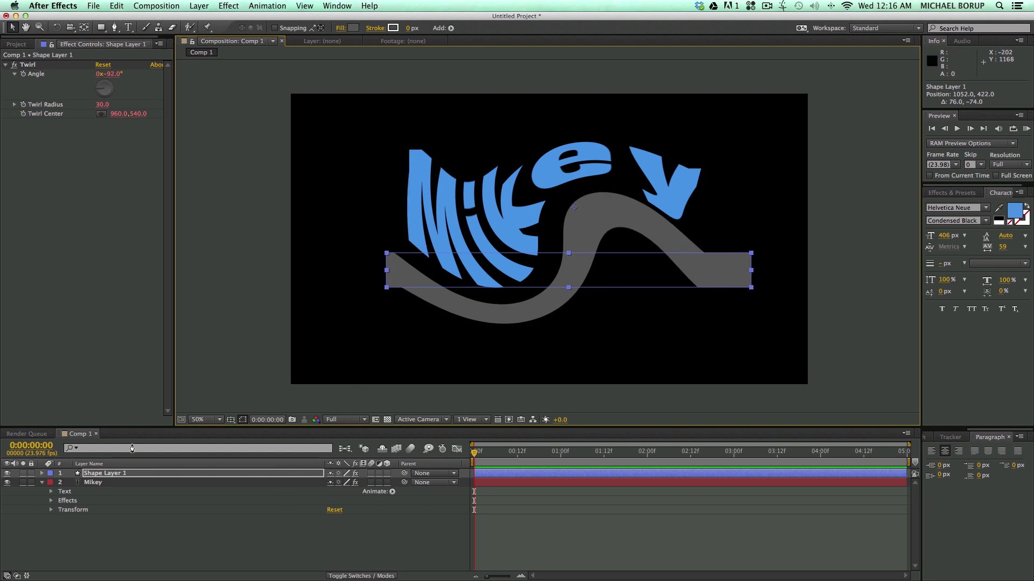
Step: Copy the Mikey layer with Property Links and paste it as Mikey 2
click(122, 550)
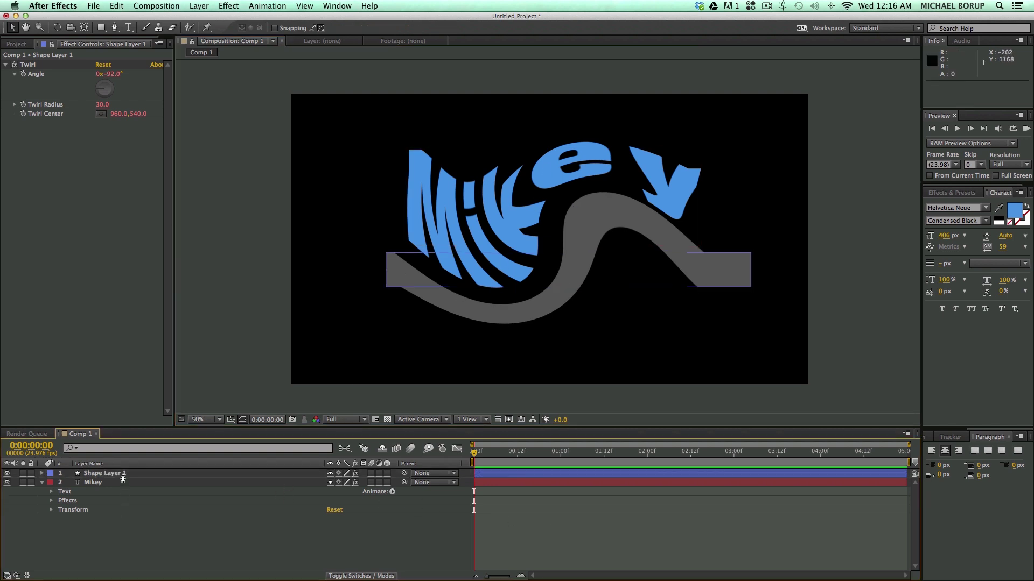
click(110, 483)
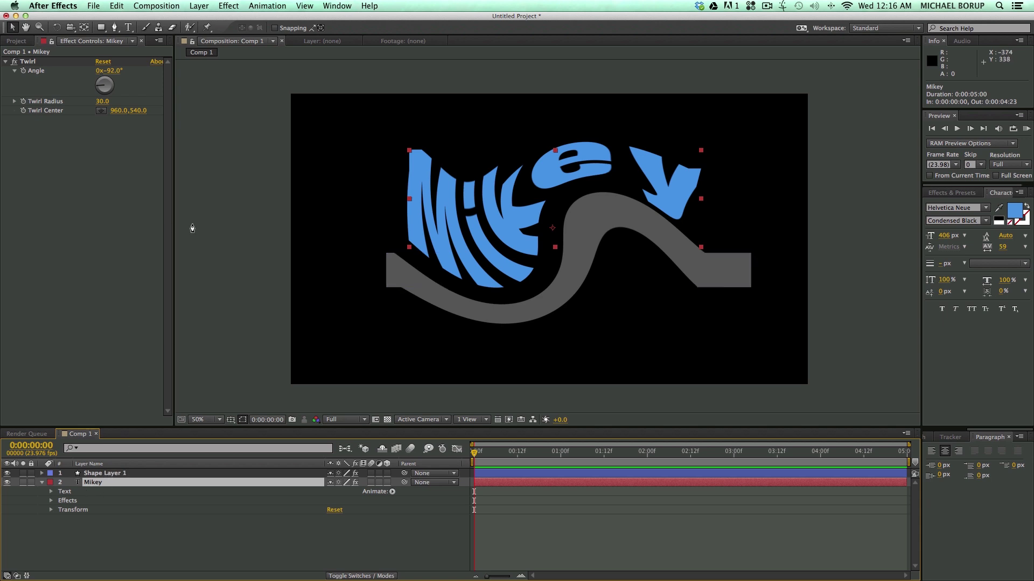
click(93, 8)
mouse_move(116, 7)
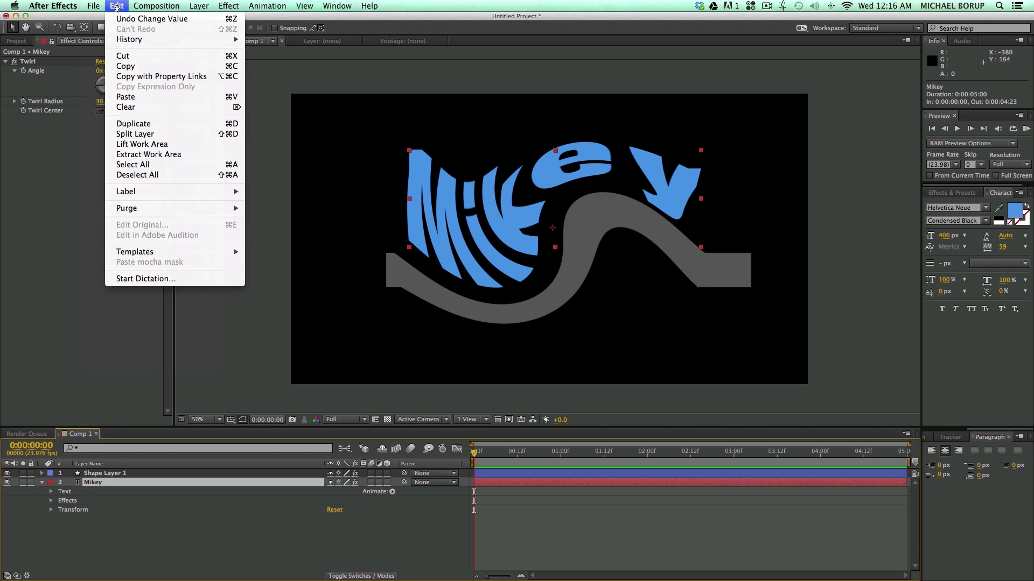
click(156, 76)
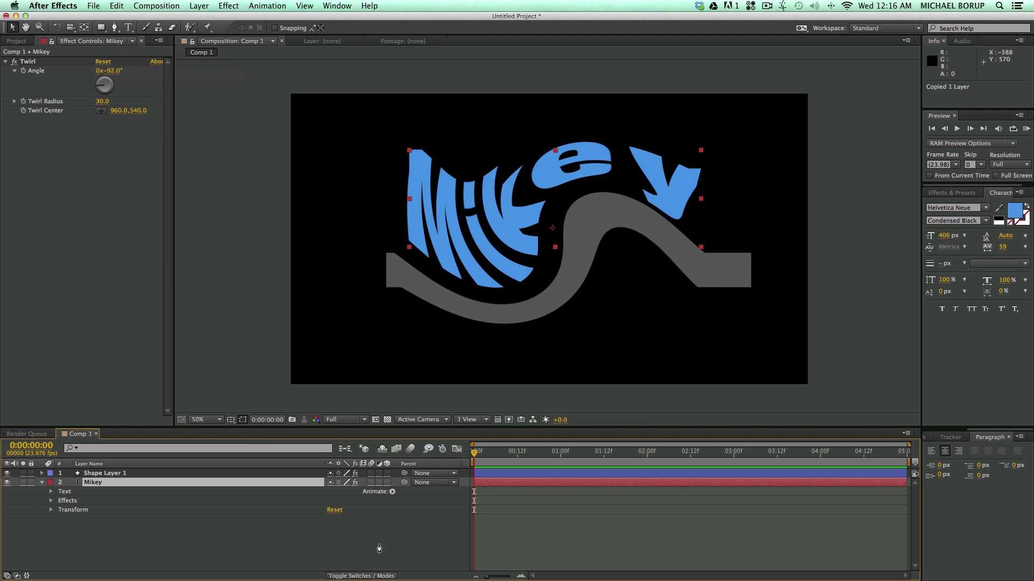
key(super+v)
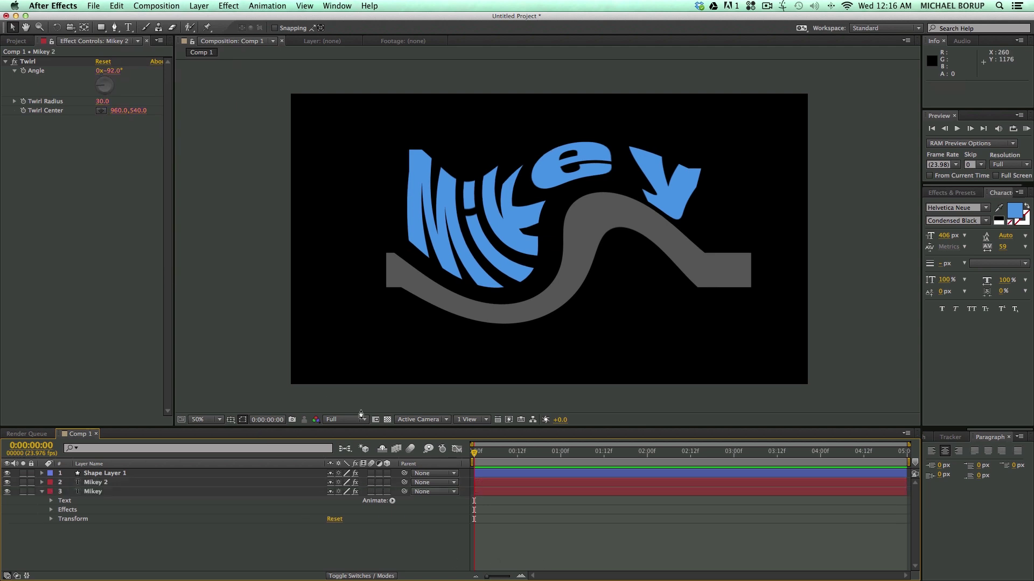
Step: Nudge Mikey 2 to 982.0, 548.0 and show its Transform properties in an enlarged Timeline
drag(425, 181, 428, 194)
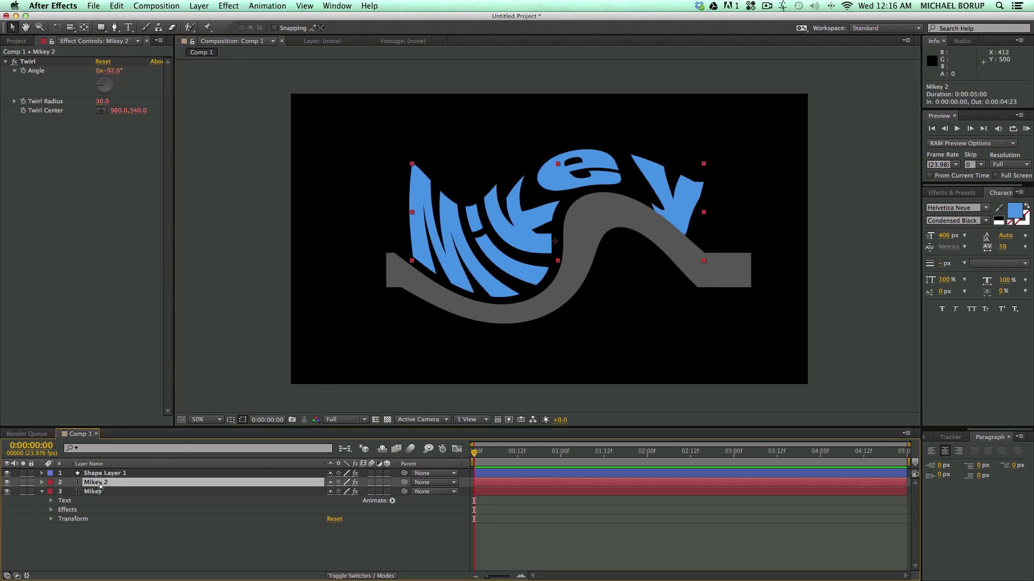
click(42, 482)
click(51, 492)
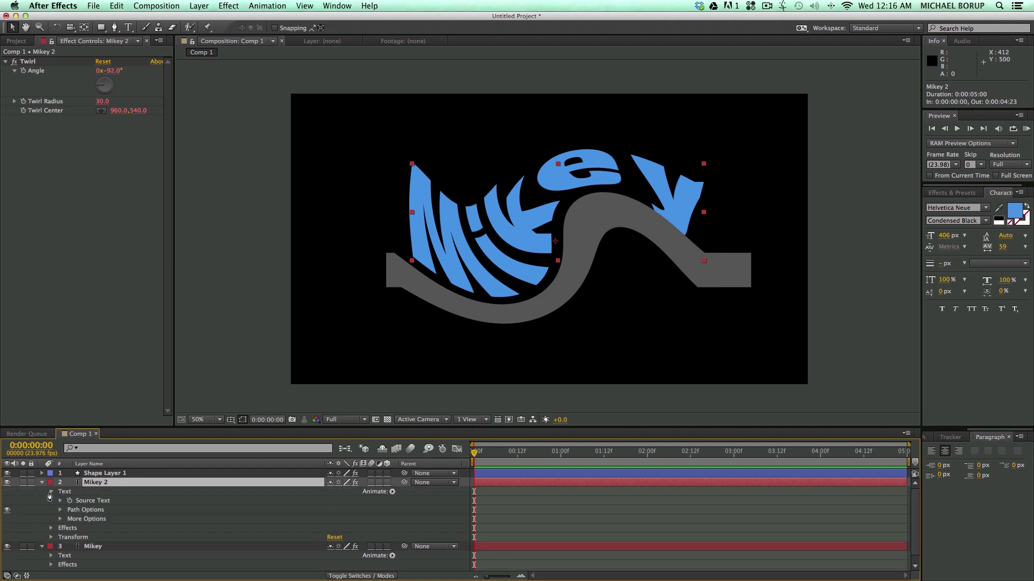
click(51, 492)
click(51, 510)
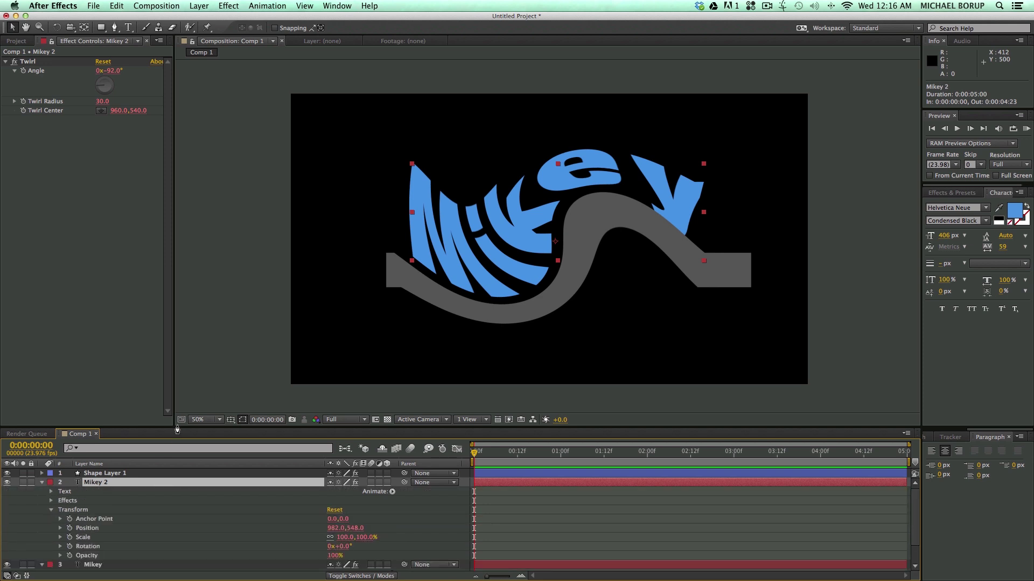
drag(177, 430, 178, 348)
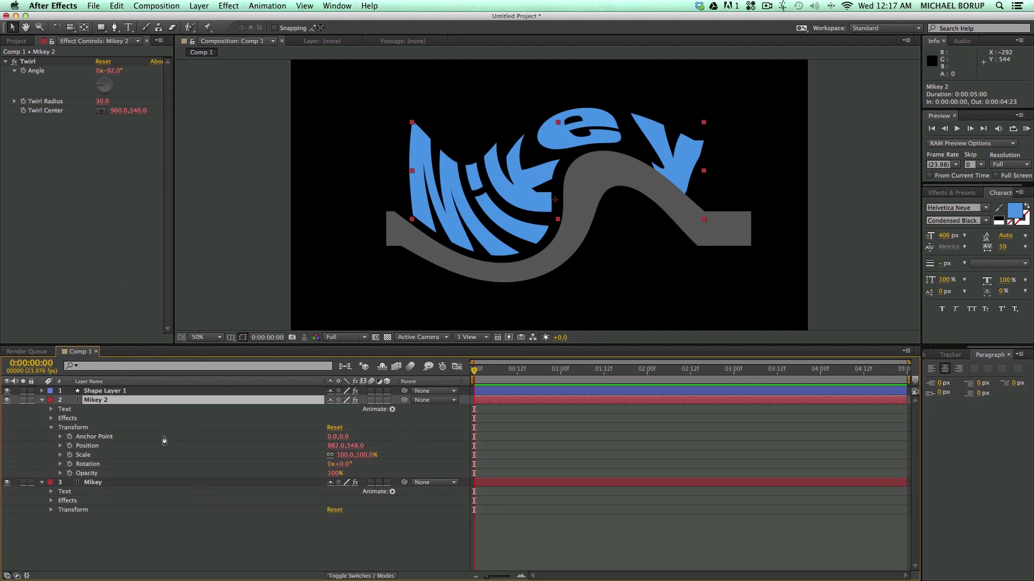
Step: Keyframe Mikey 2's Scale at 104% and change its text colour to white
click(69, 458)
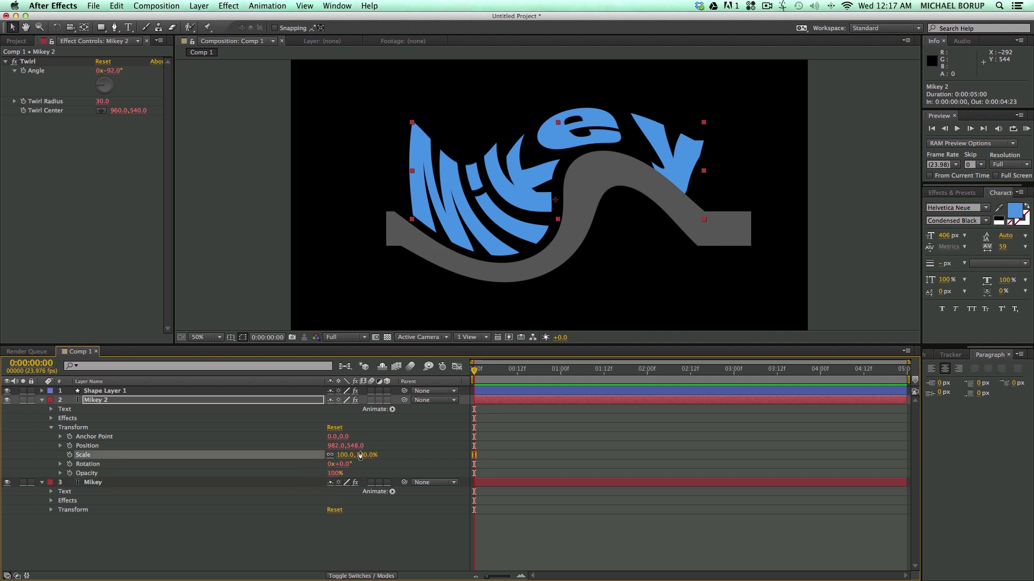
drag(345, 459, 348, 459)
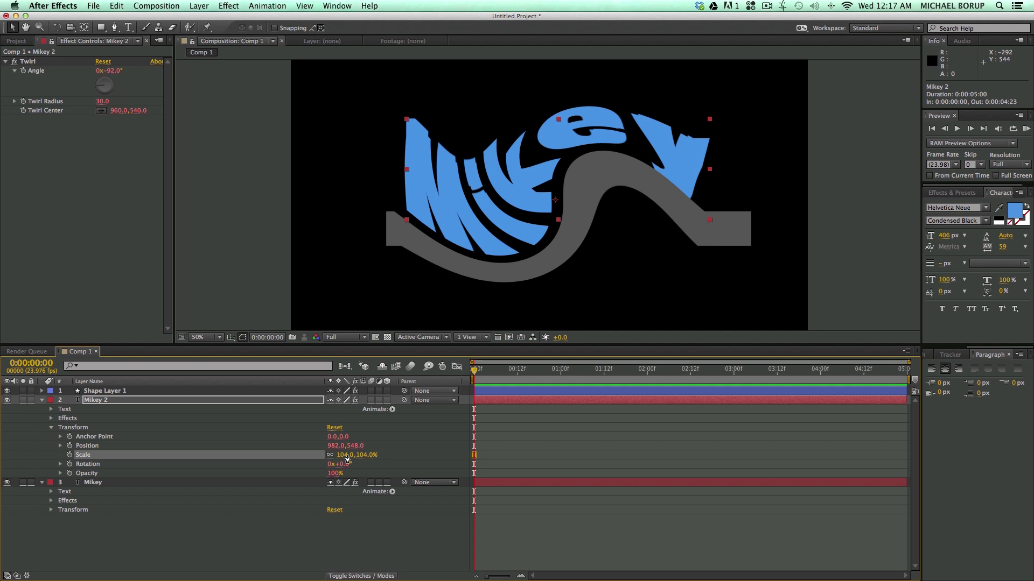
click(1013, 215)
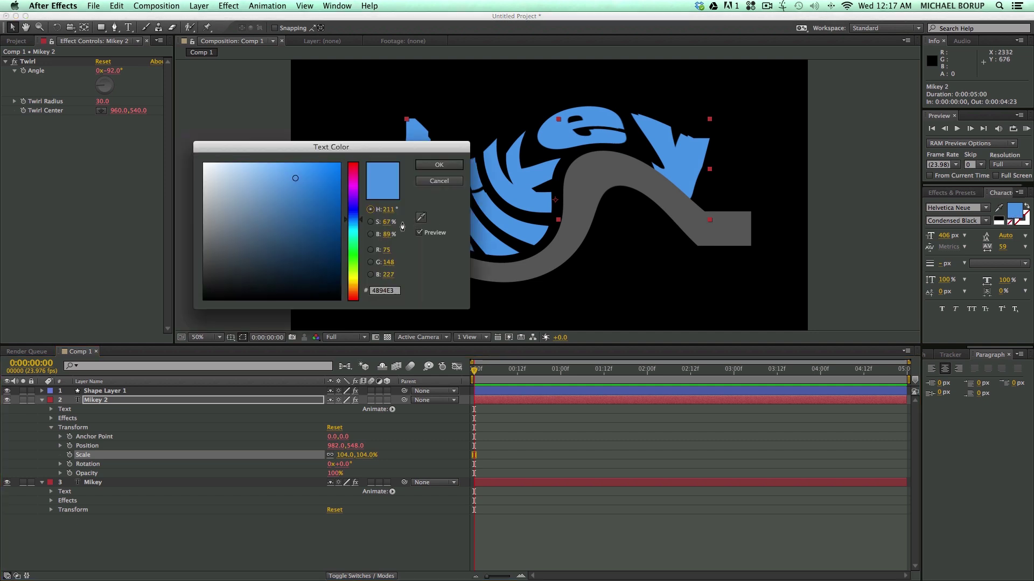
click(233, 175)
drag(233, 175, 209, 166)
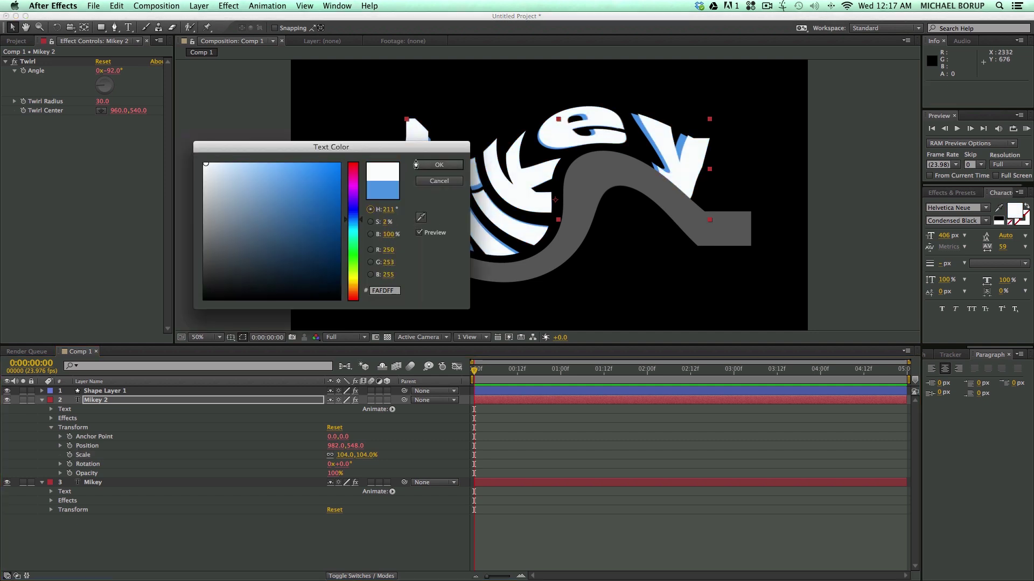
click(439, 164)
Step: Collapse Mikey 2's properties and select the original Mikey layer
click(560, 535)
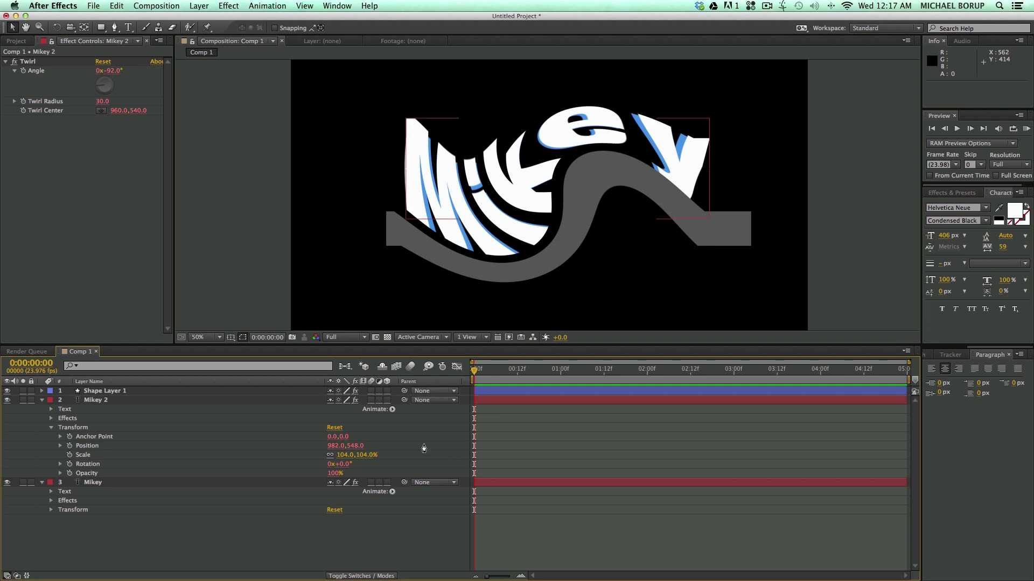
click(149, 392)
click(41, 401)
click(91, 411)
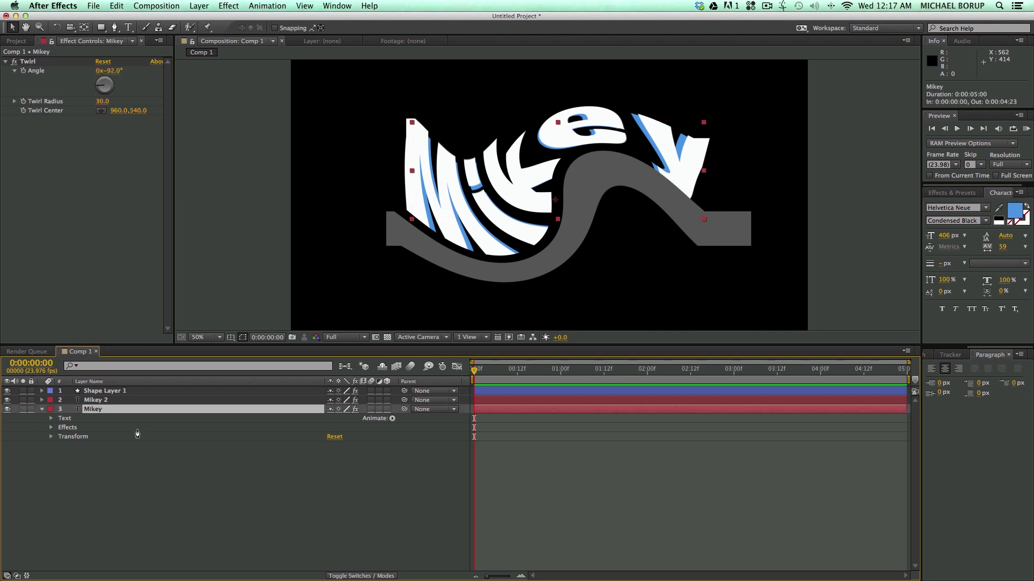
Step: Move the blue Mikey text up and left to 980.0, 488.0
drag(491, 178, 572, 120)
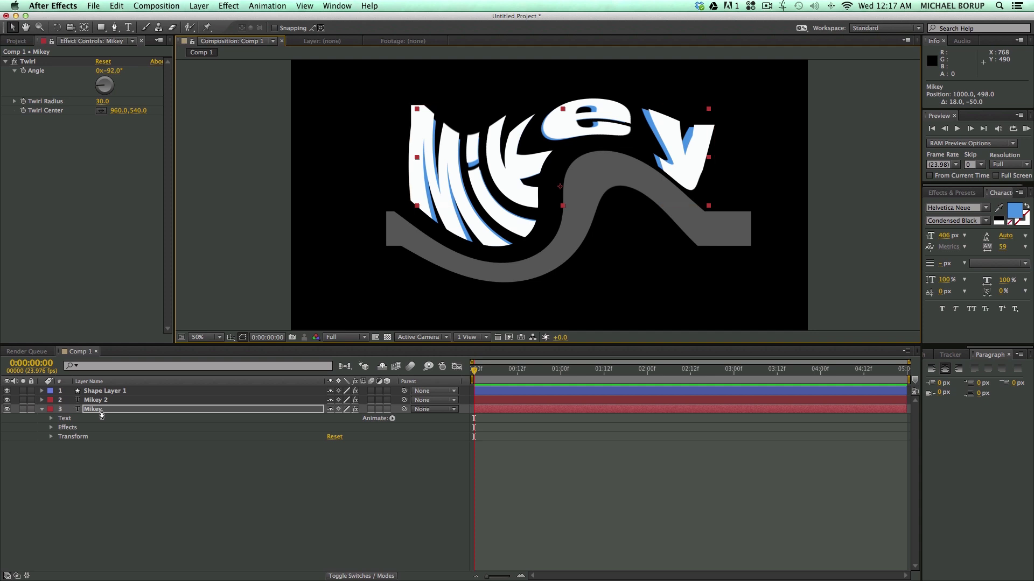
click(495, 185)
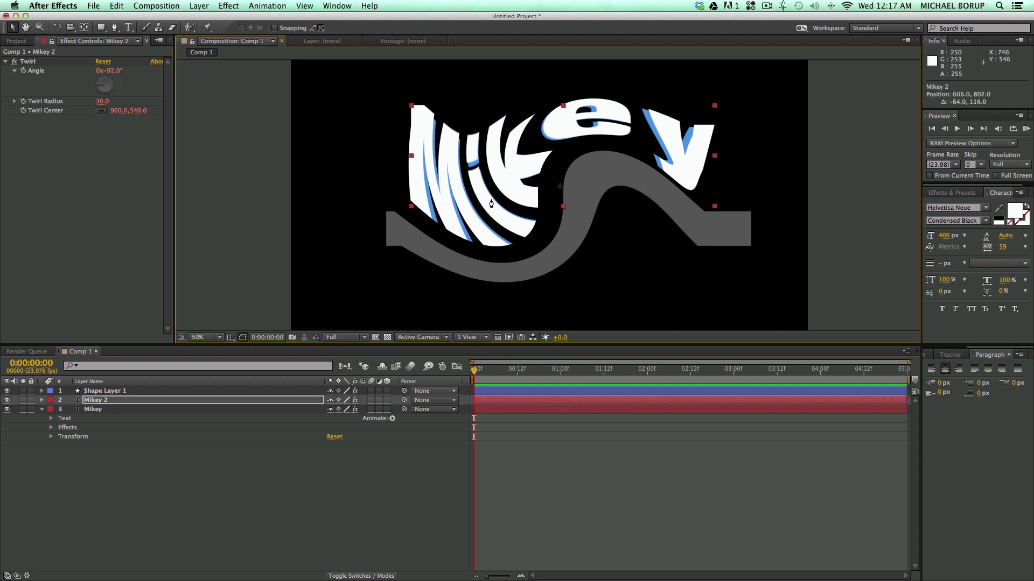
click(500, 180)
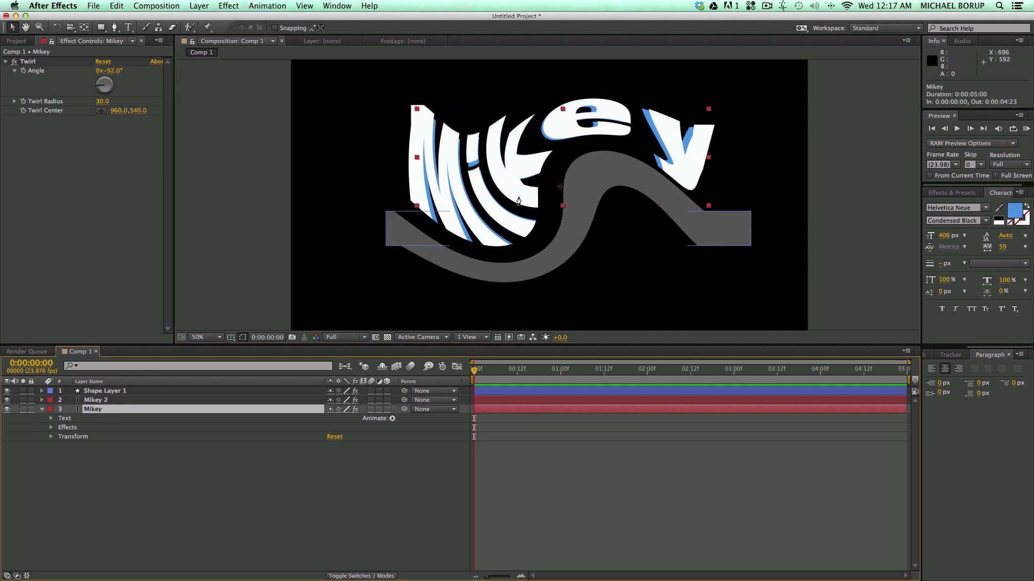
mouse_move(500, 180)
mouse_down()
mouse_move(477, 164)
mouse_move(494, 178)
mouse_up()
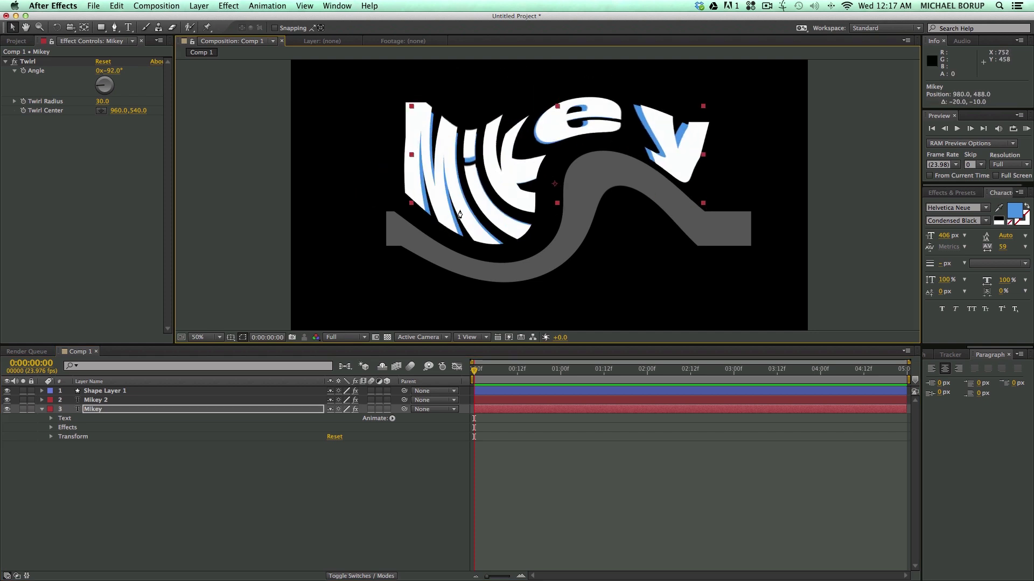
Step: Try rotating Mikey about 113° and undo it, keeping Rotation at 0°
key(r)
mouse_move(348, 418)
mouse_down()
mouse_move(452, 425)
mouse_move(334, 418)
mouse_up()
key(super+z)
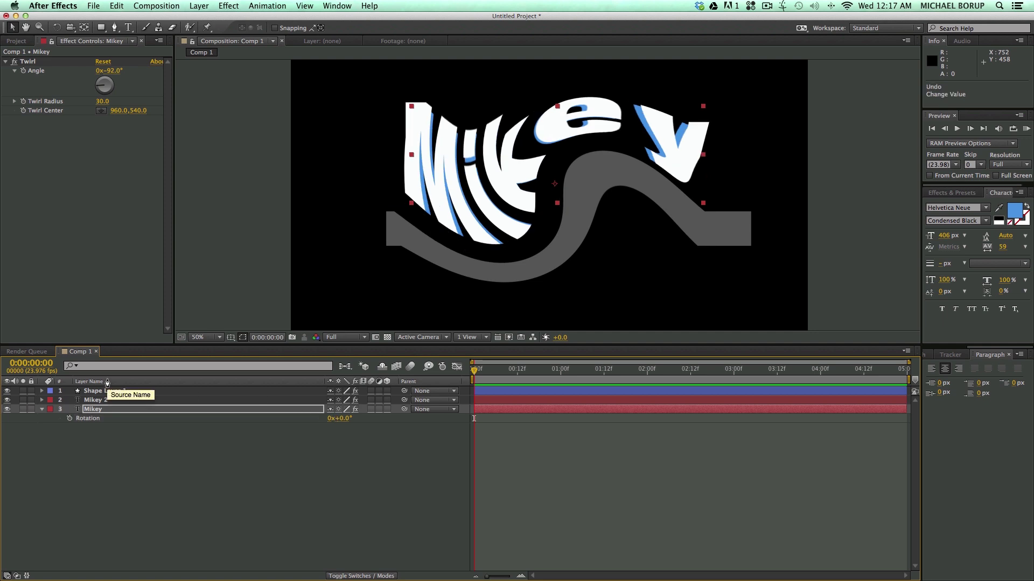
click(43, 403)
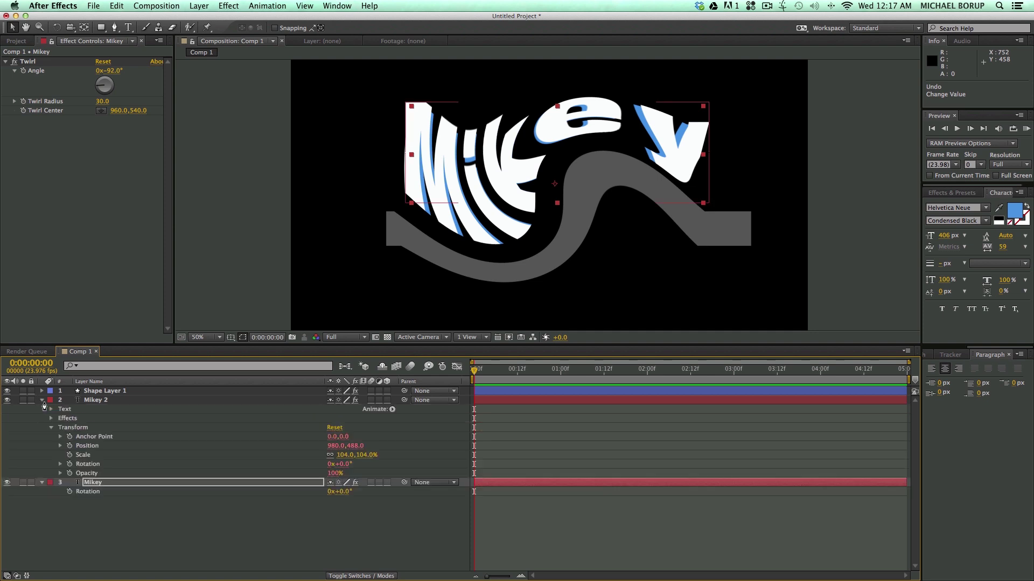
text(comp("Comp 1").layer("Mikey")("Transform")("Anchor Point"))
click(60, 457)
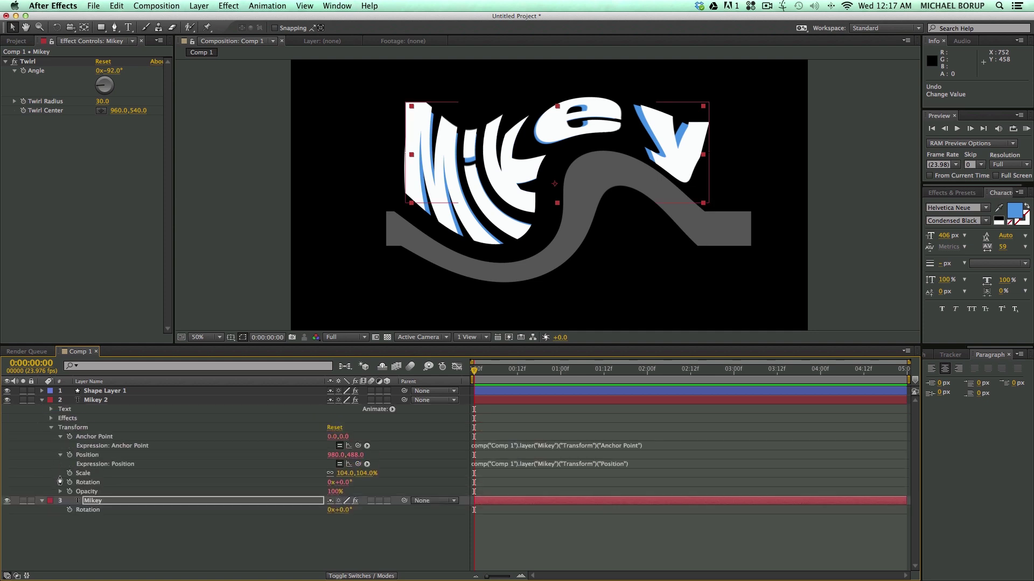
click(60, 483)
click(60, 502)
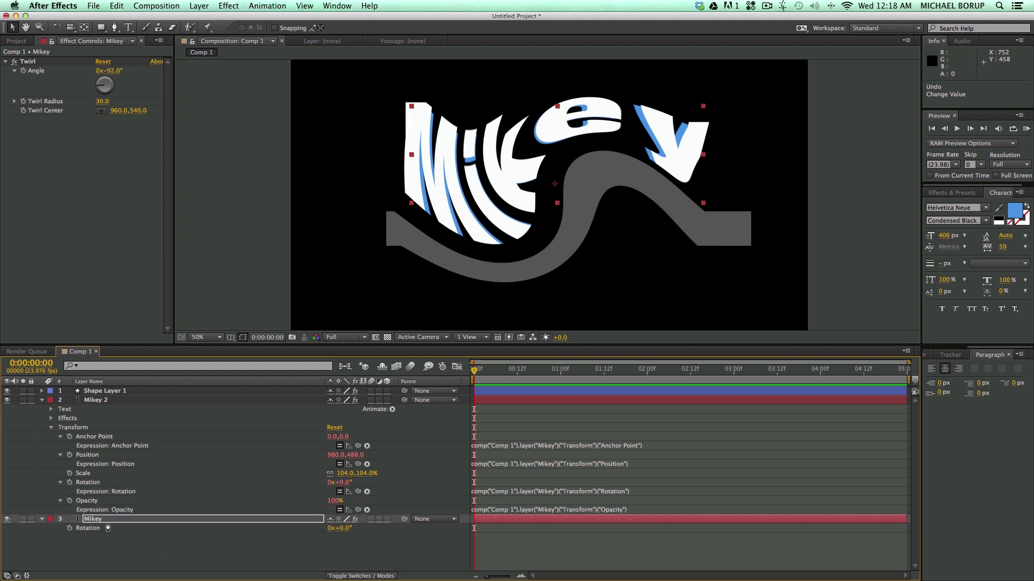
drag(658, 460, 659, 478)
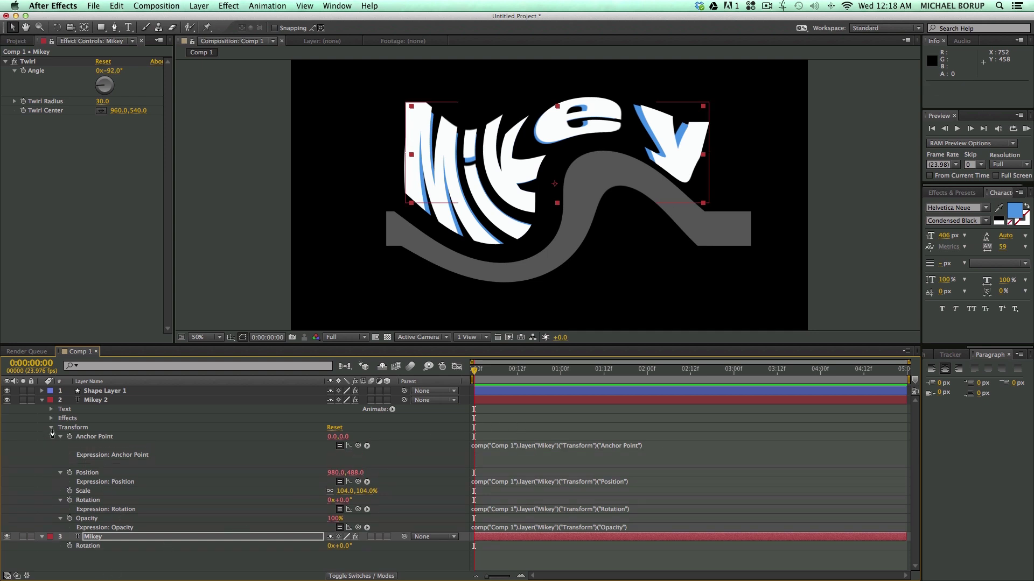
click(42, 401)
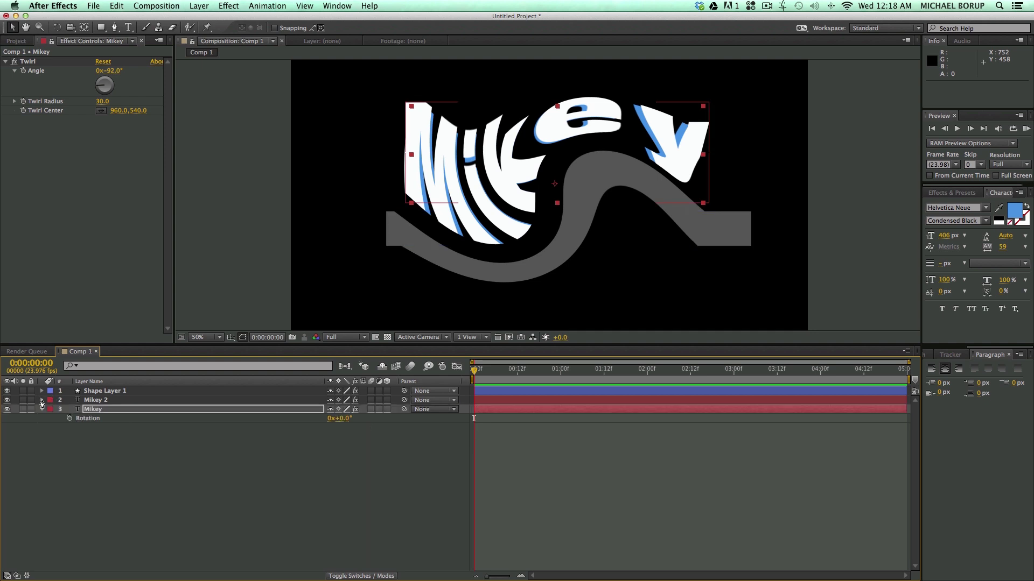